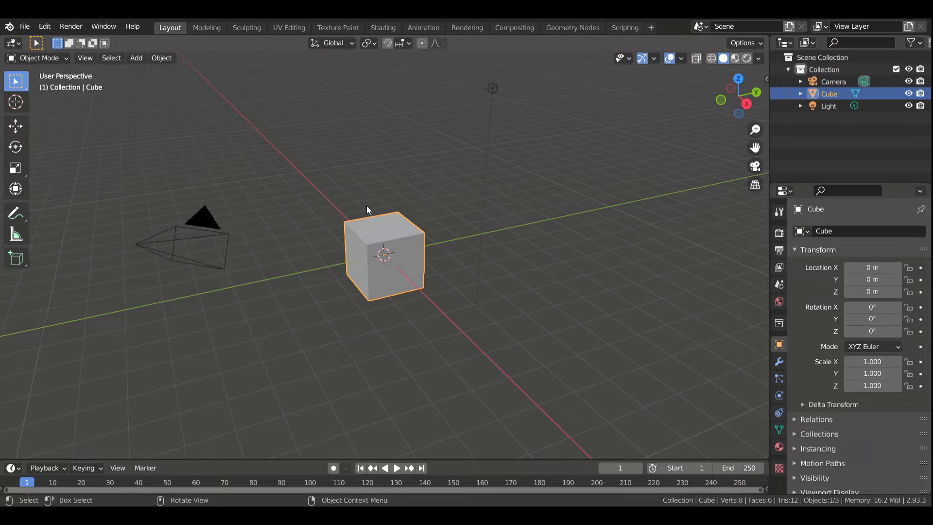
Replace the default cube with a plane mesh scaled up to about 25 on all axes.
{"action": "key", "text": "x"}
{"action": "left_click", "coordinate": [378, 274]}
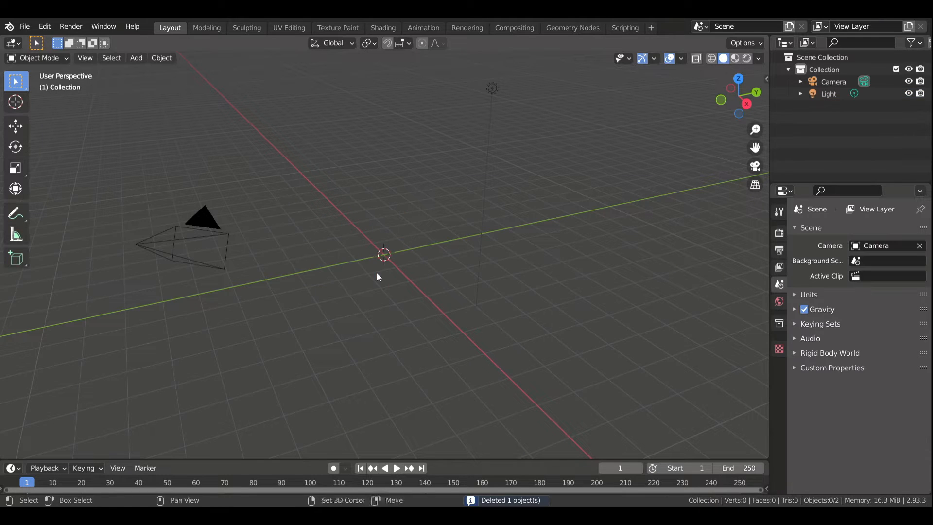
{"action": "key", "text": "shift+a"}
{"action": "mouse_move", "coordinate": [352, 262]}
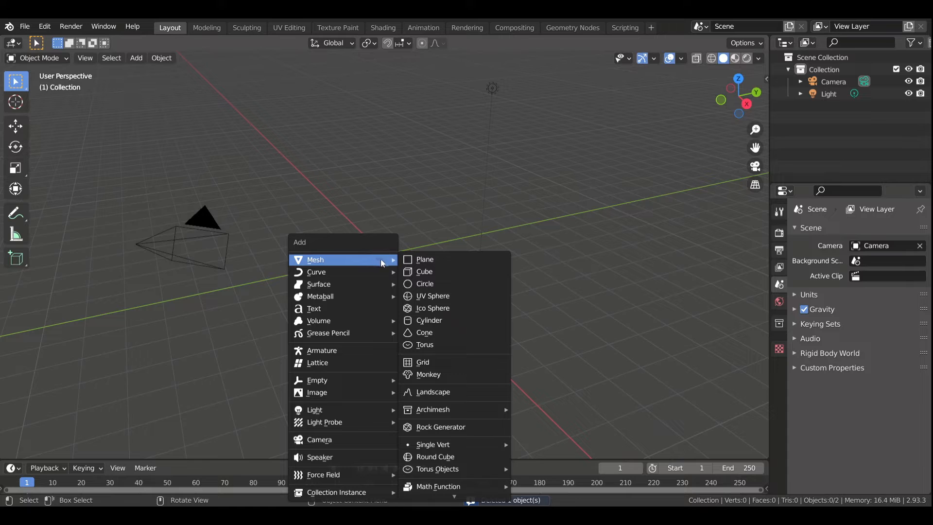
{"action": "left_click", "coordinate": [421, 261]}
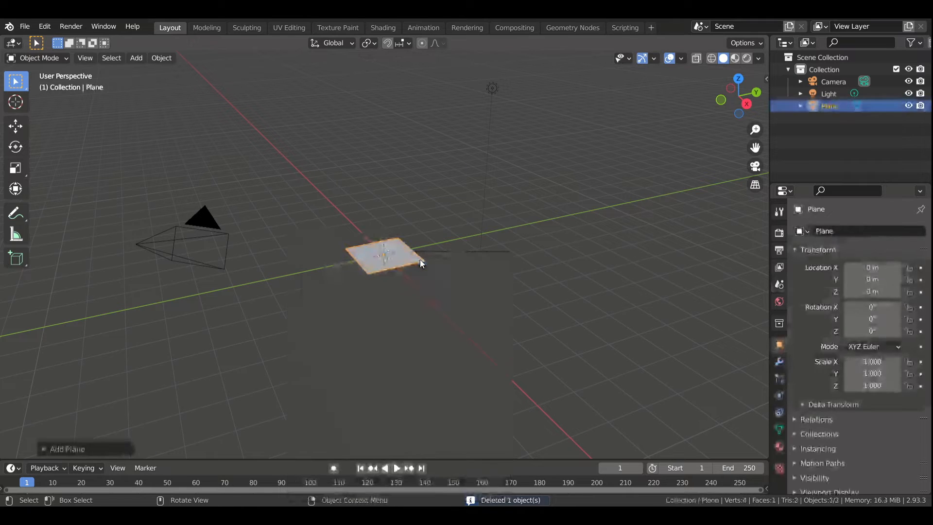
{"action": "key", "text": "s"}
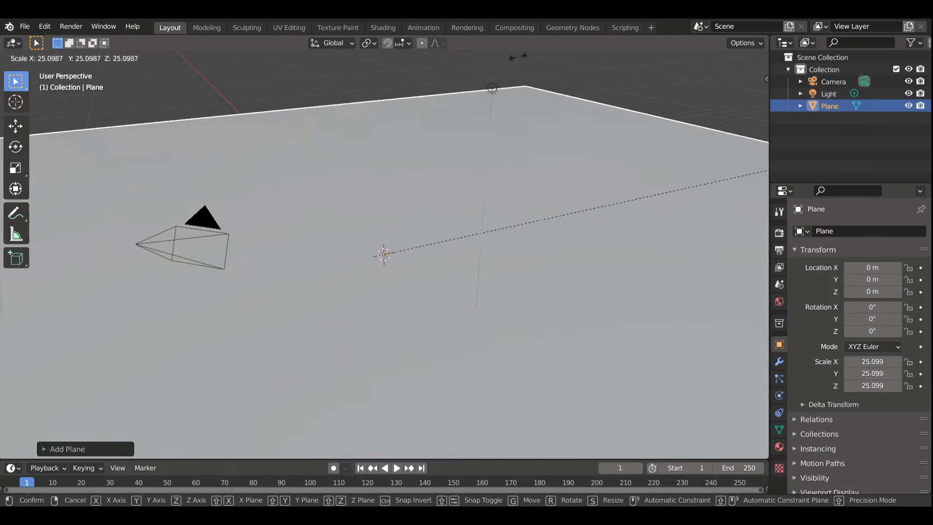
{"action": "left_click", "coordinate": [519, 59]}
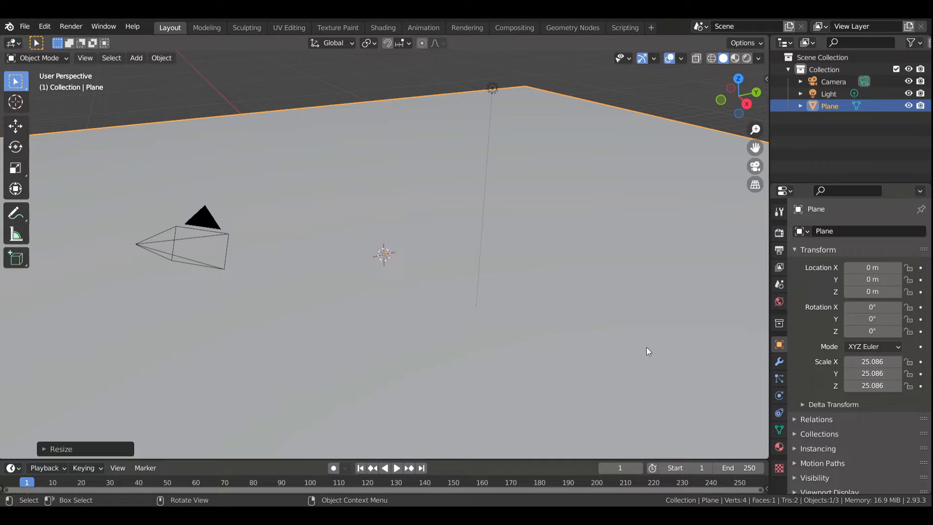
Give the plane a new material with an Emission surface.
{"action": "left_click", "coordinate": [779, 446]}
{"action": "left_click", "coordinate": [857, 280]}
{"action": "left_click", "coordinate": [870, 355]}
{"action": "left_click", "coordinate": [768, 103]}
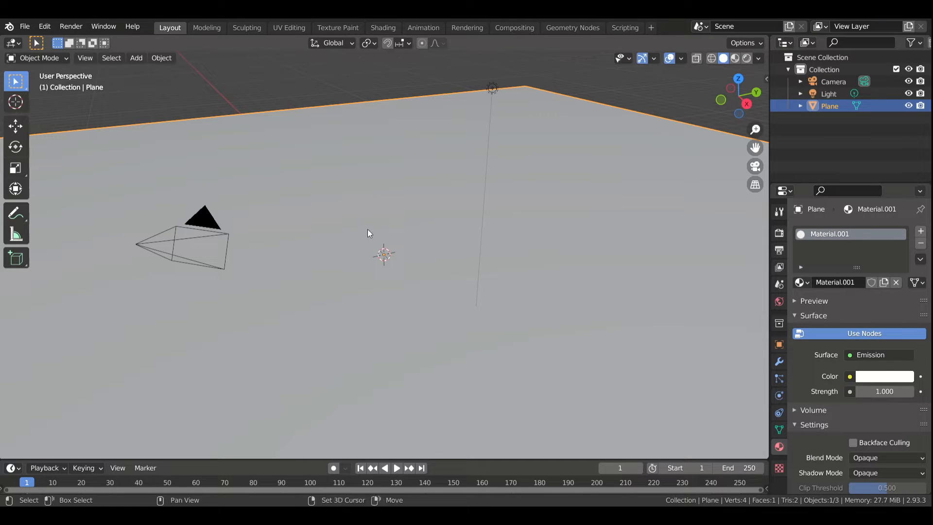
Add a UV sphere and raise it along the Z axis until it rests on the plane.
{"action": "key", "text": "shift+a"}
{"action": "mouse_move", "coordinate": [392, 237]}
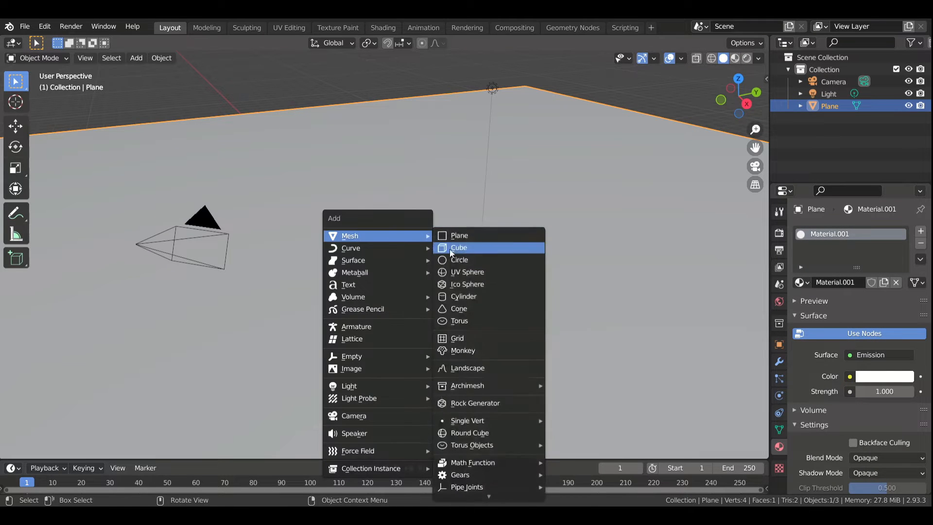
{"action": "left_click", "coordinate": [473, 276]}
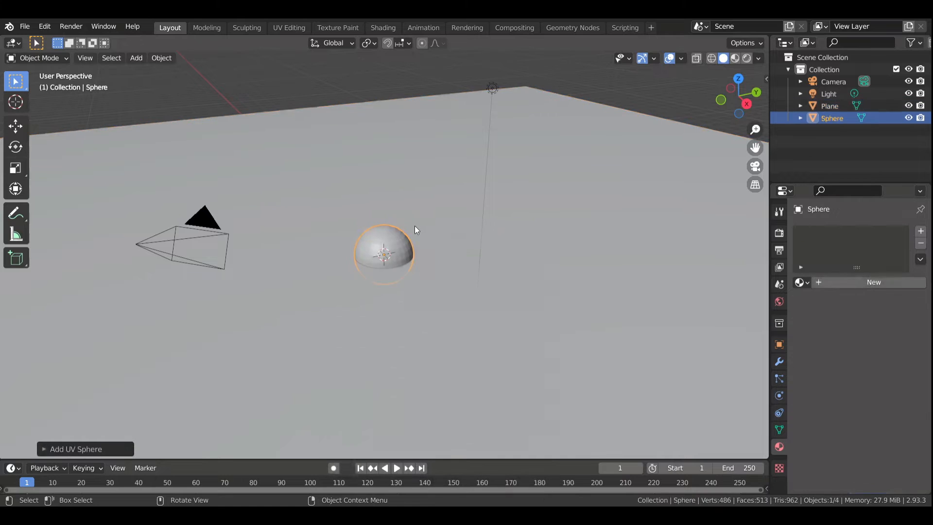
{"action": "key", "text": "KP_Decimal"}
{"action": "key", "text": "g"}
{"action": "key", "text": "z"}
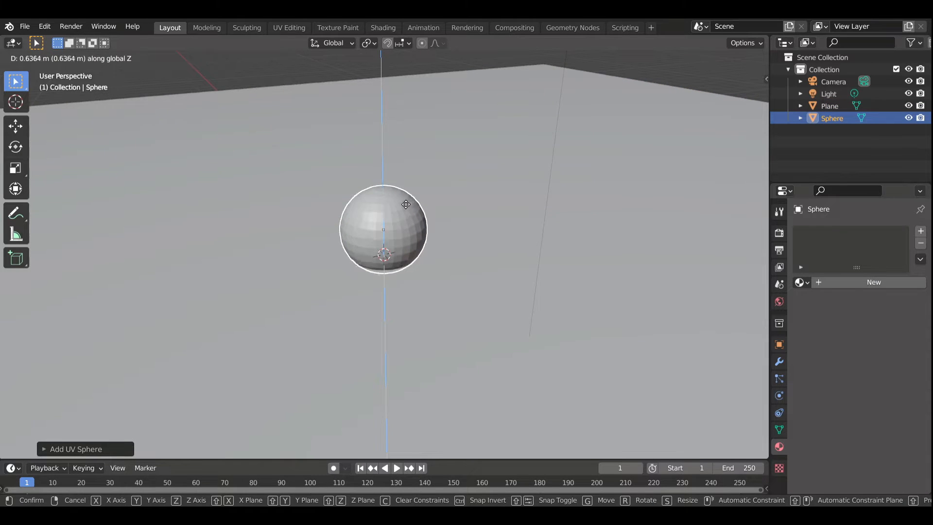
{"action": "left_click", "coordinate": [404, 199]}
{"action": "left_click_drag", "start_coordinate": [720, 118], "coordinate": [718, 97]}
{"action": "key", "text": "g"}
{"action": "key", "text": "z"}
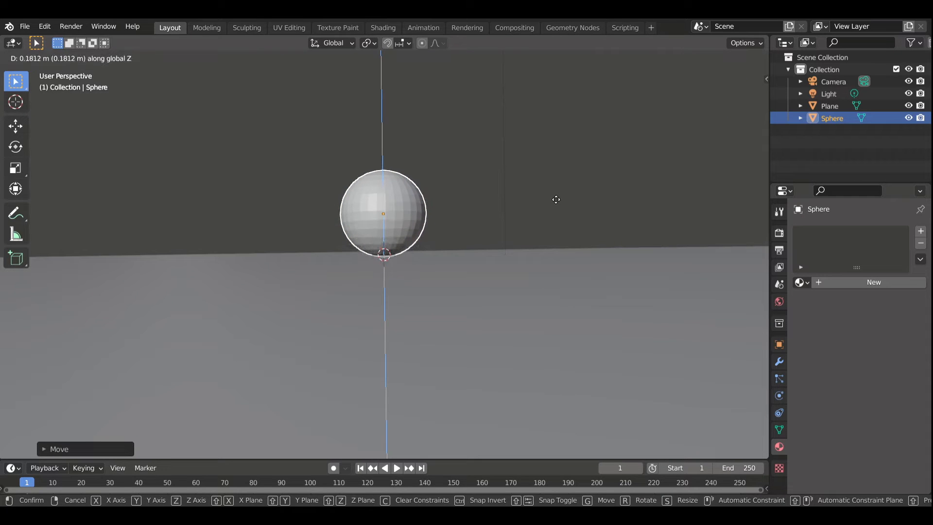
{"action": "left_click", "coordinate": [556, 201]}
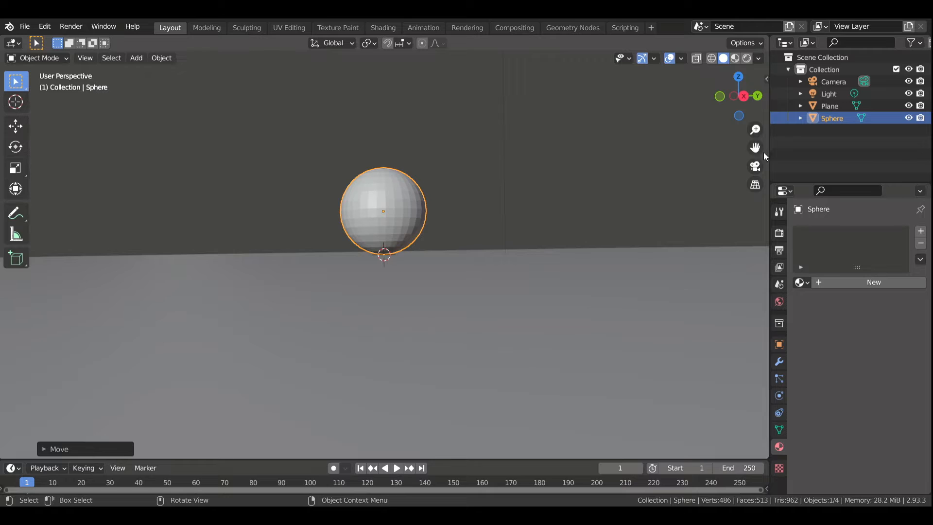
Look through the camera and move the sphere to about the middle of the camera frame.
{"action": "left_click", "coordinate": [755, 166]}
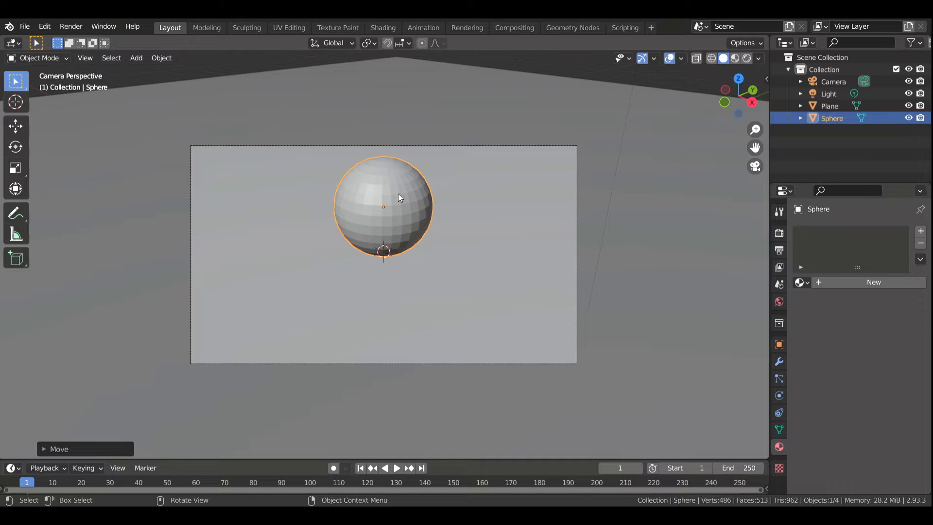
{"action": "key", "text": "g"}
{"action": "key", "text": "y"}
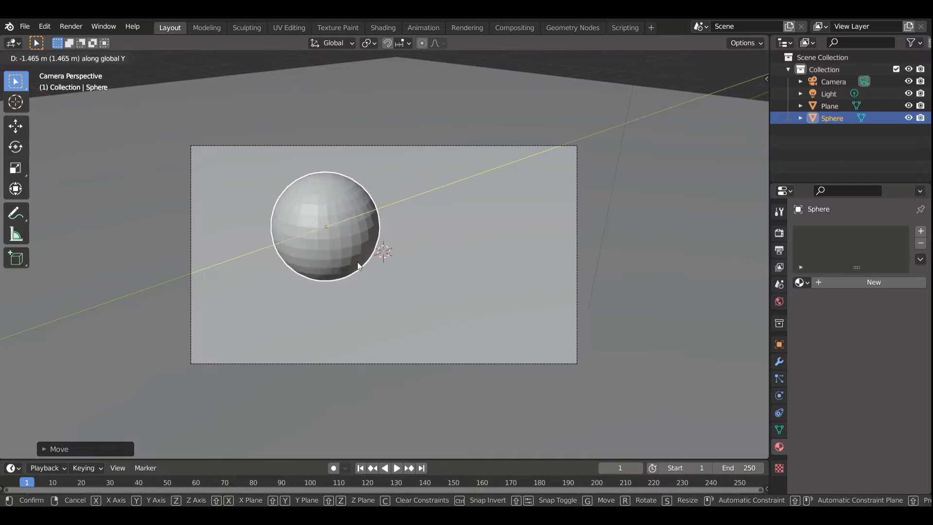
{"action": "key", "text": "s"}
{"action": "key", "text": "g"}
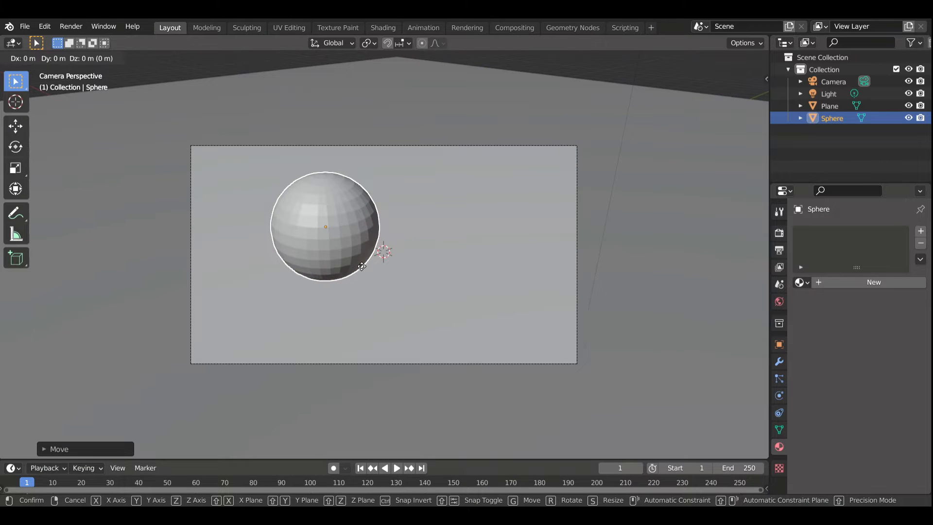
{"action": "left_click", "coordinate": [408, 288]}
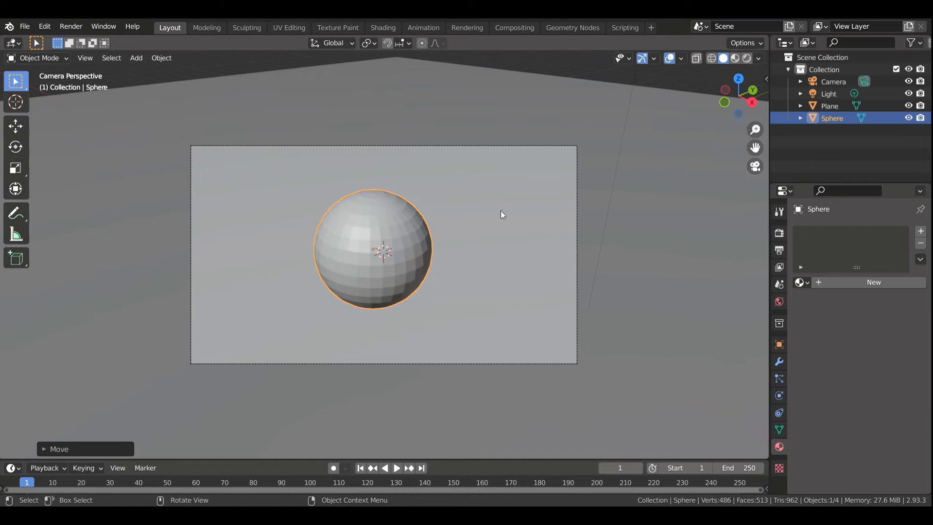
Shade the sphere smooth and add a Subdivision Surface modifier to it.
{"action": "right_click", "coordinate": [406, 251]}
{"action": "left_click", "coordinate": [386, 251]}
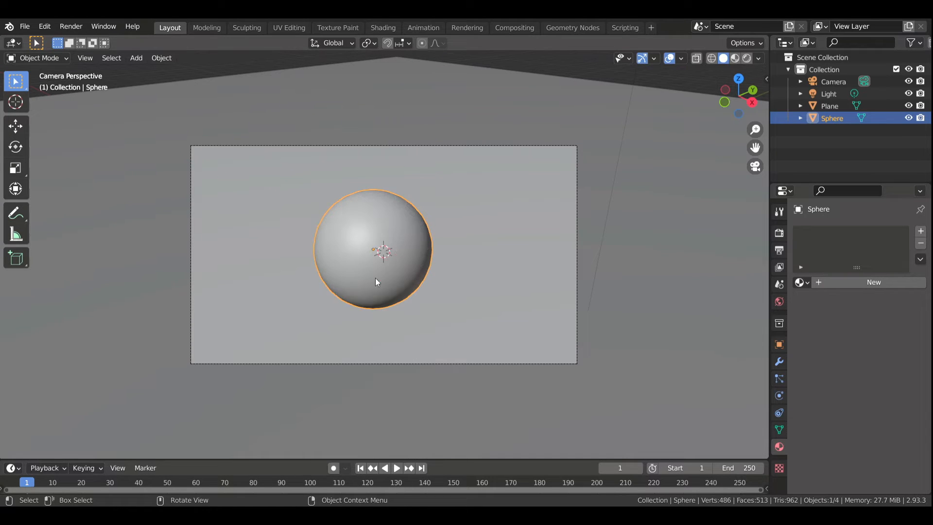
{"action": "left_click", "coordinate": [778, 362]}
{"action": "left_click", "coordinate": [803, 231]}
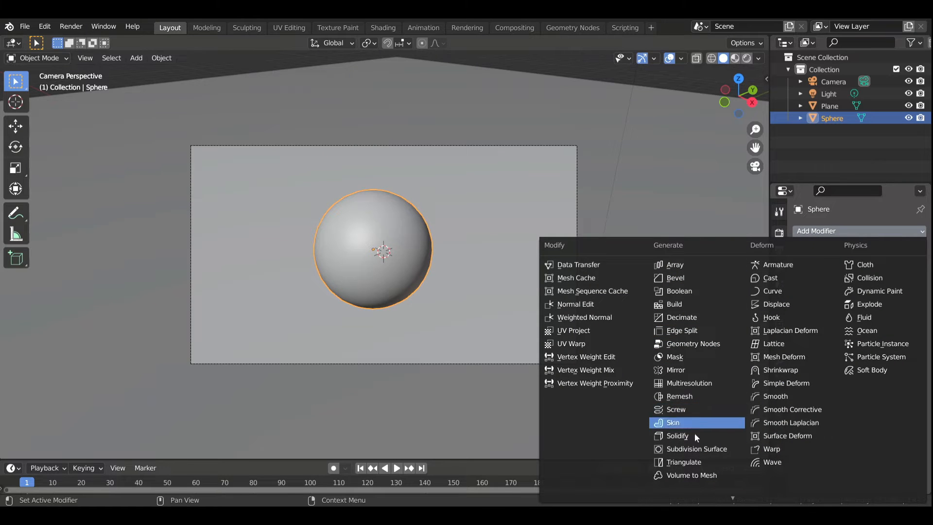
{"action": "left_click", "coordinate": [702, 449]}
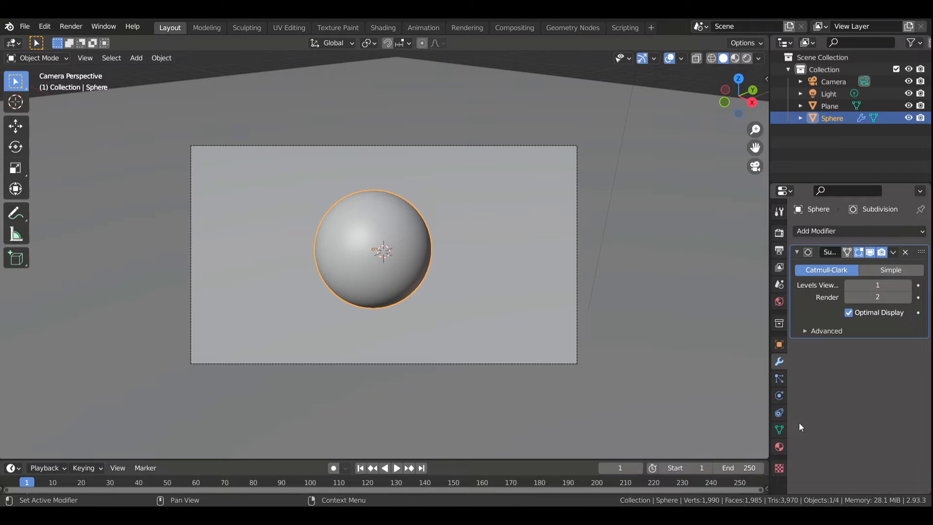
Create a new material for the sphere and insert a Shader to RGB node after its Principled BSDF in the Shading workspace.
{"action": "left_click", "coordinate": [778, 447]}
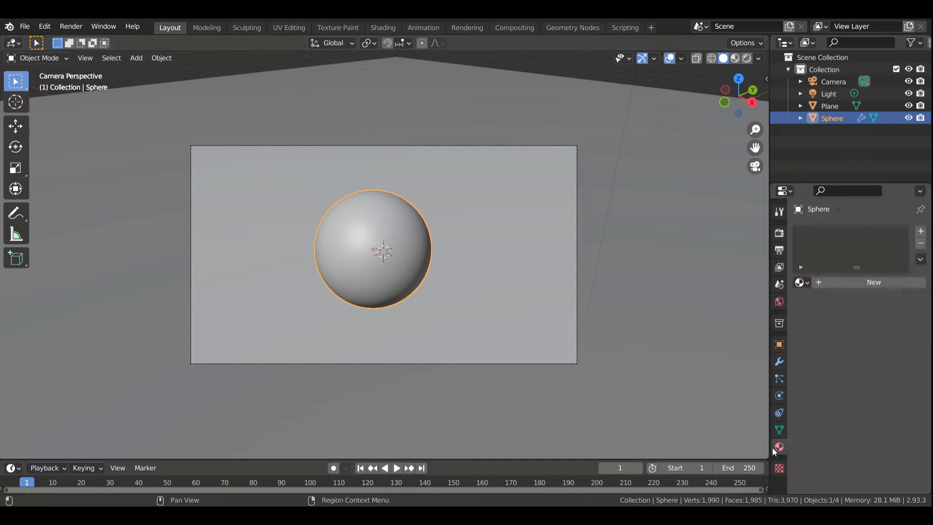
{"action": "left_click", "coordinate": [853, 291]}
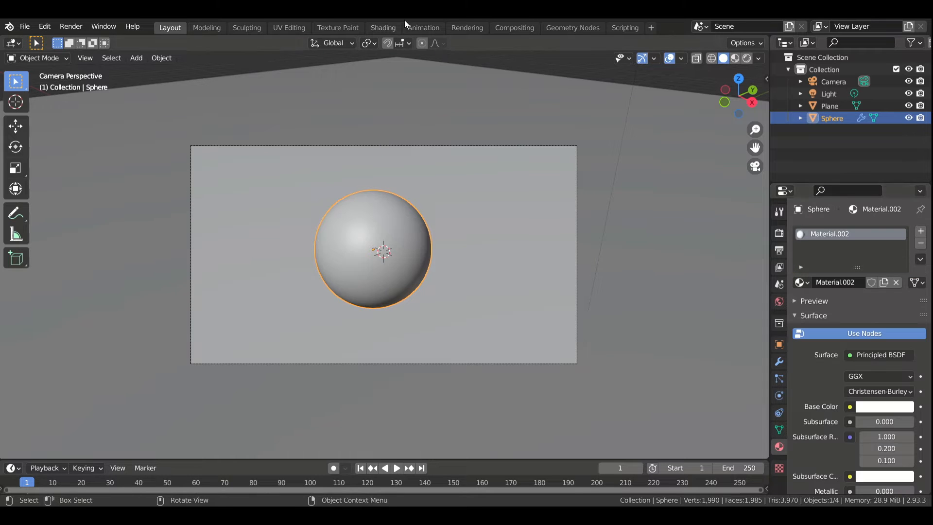
{"action": "left_click", "coordinate": [383, 28]}
{"action": "scroll", "coordinate": [541, 375], "scroll_direction": "down", "scroll_amount": 4}
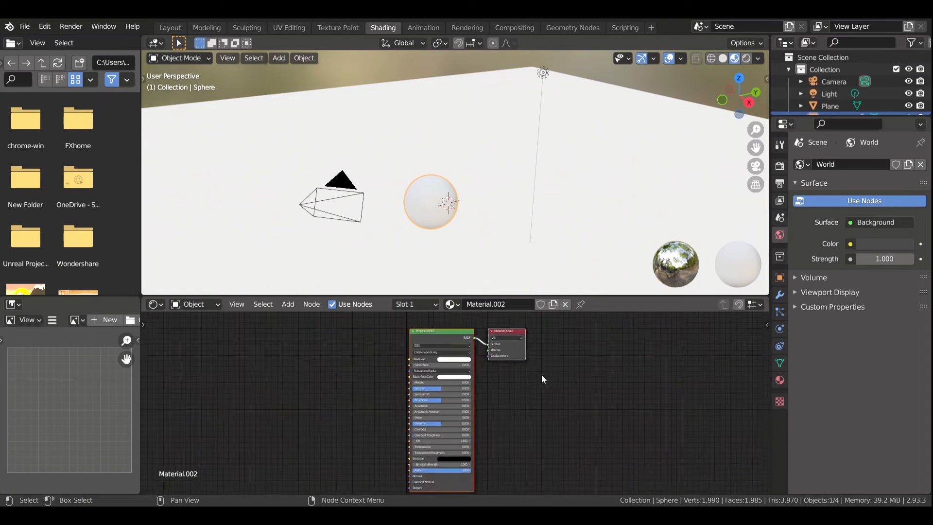
{"action": "key", "text": "shift+a"}
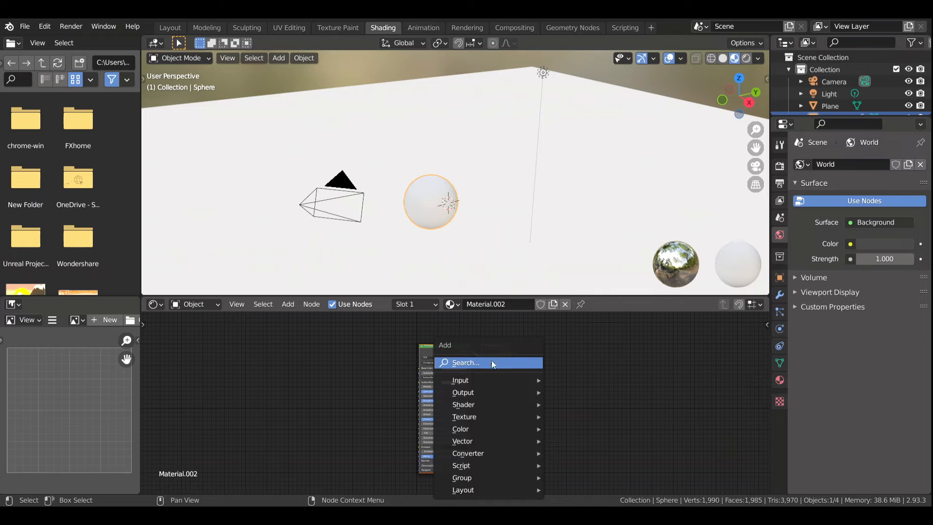
{"action": "left_click", "coordinate": [492, 362]}
{"action": "type", "text": "shad"}
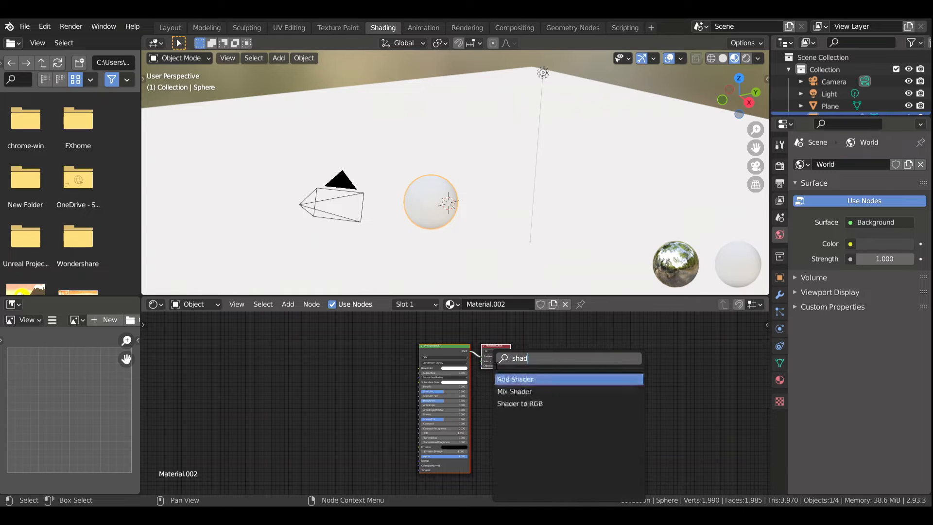
{"action": "left_click", "coordinate": [532, 404]}
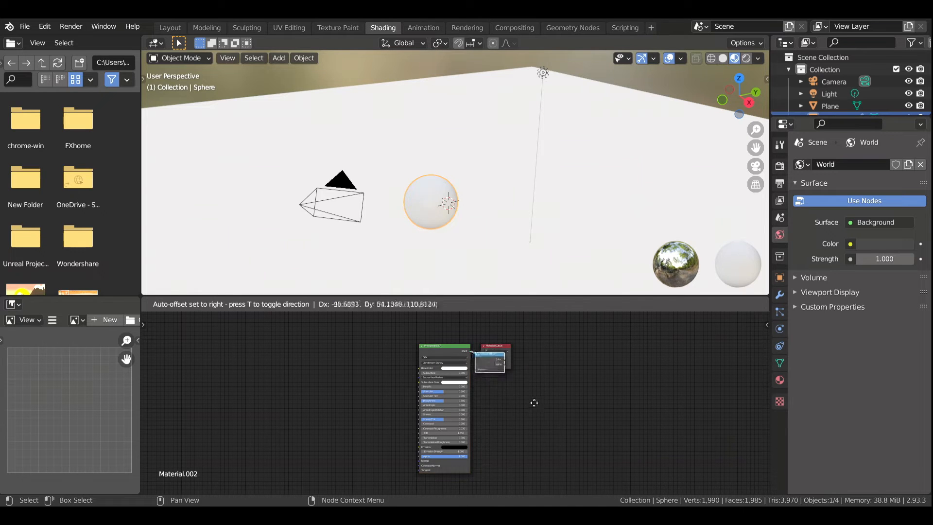
{"action": "left_click", "coordinate": [546, 402]}
Insert a ColorRamp node between Shader to RGB and Material Output, with Constant interpolation and the white stop at 0.649.
{"action": "key", "text": "shift+a"}
{"action": "left_click", "coordinate": [548, 367]}
{"action": "type", "text": "color"}
{"action": "key", "text": "Return"}
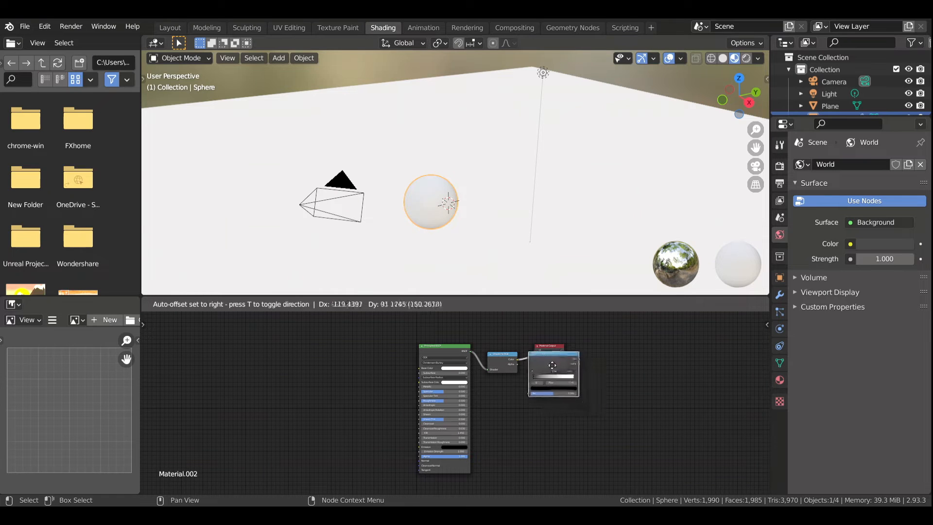
{"action": "left_click", "coordinate": [584, 373]}
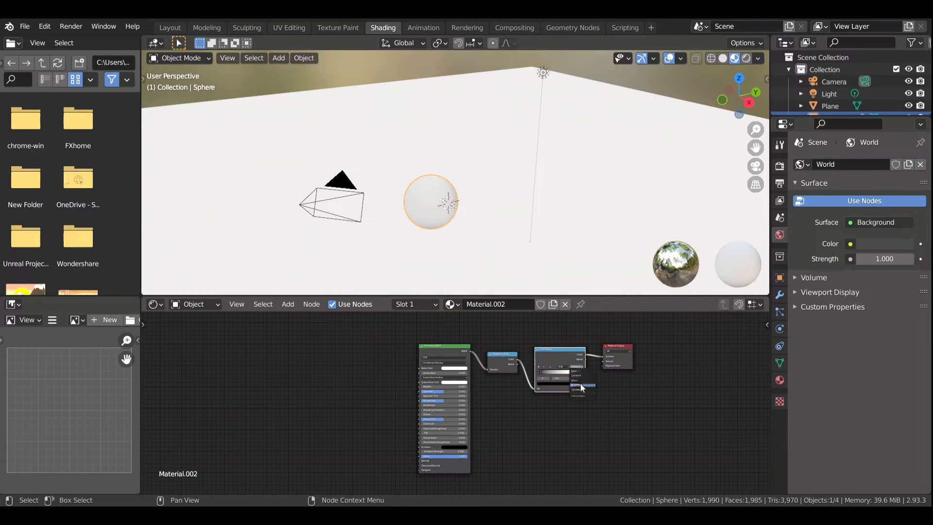
{"action": "left_click", "coordinate": [583, 388]}
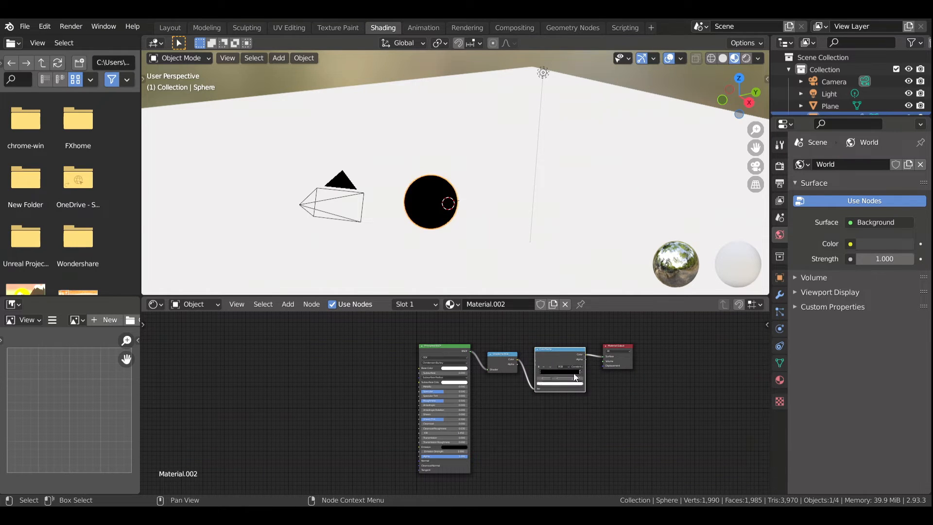
{"action": "left_click_drag", "start_coordinate": [576, 376], "coordinate": [561, 378]}
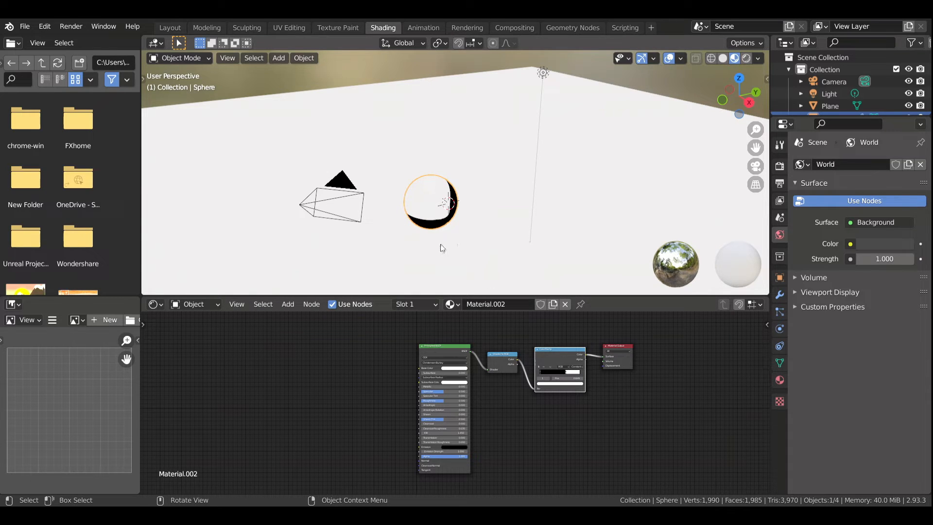
Add a second material slot to the sphere with a new black Emission material and enable Backface Culling.
{"action": "left_click", "coordinate": [779, 382]}
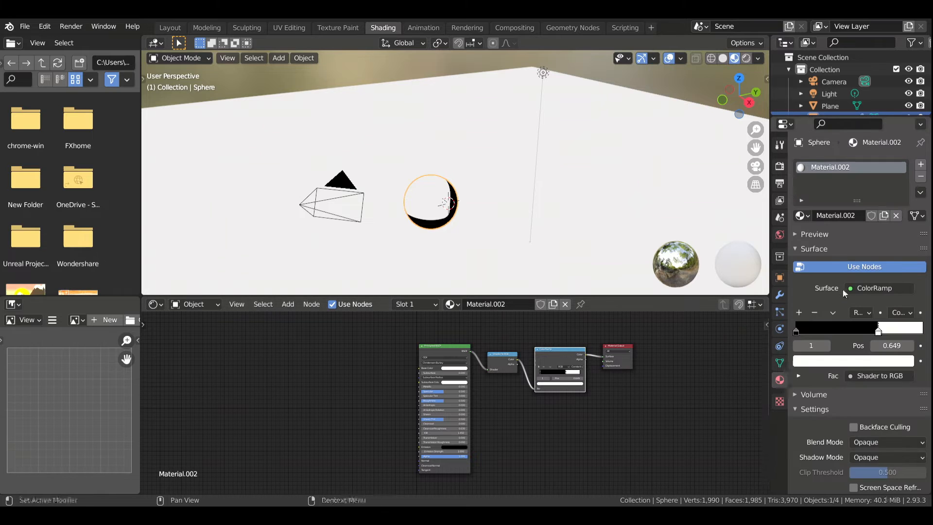
{"action": "left_click", "coordinate": [920, 164]}
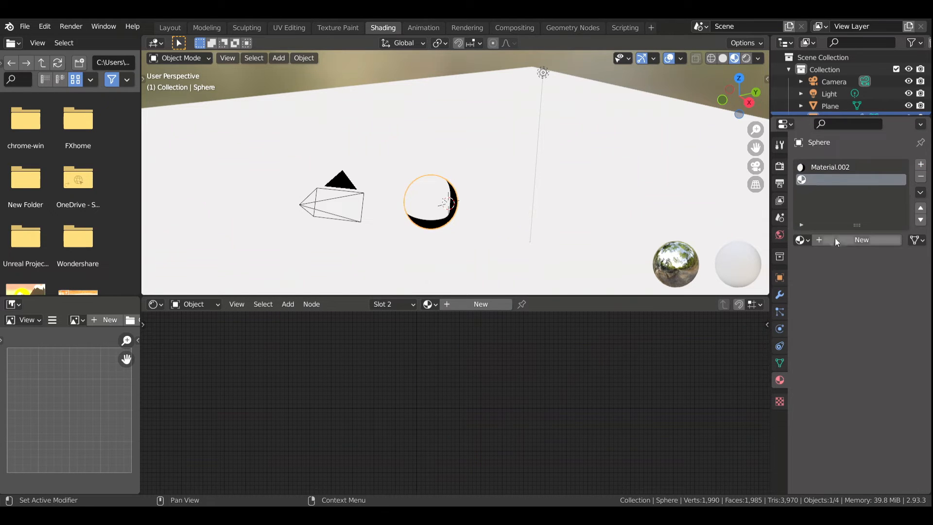
{"action": "left_click", "coordinate": [835, 238]}
{"action": "left_click", "coordinate": [864, 311]}
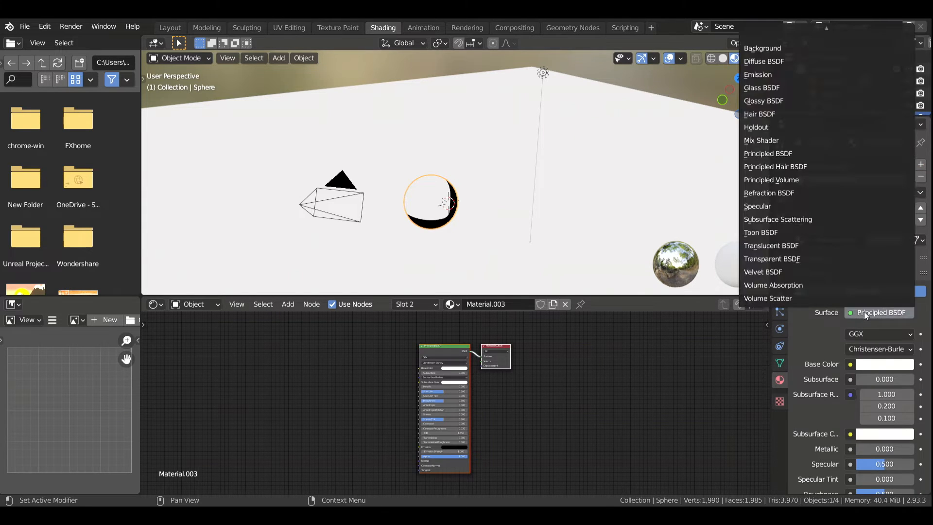
{"action": "left_click", "coordinate": [758, 74]}
{"action": "left_click", "coordinate": [882, 337]}
{"action": "left_click_drag", "start_coordinate": [906, 221], "coordinate": [905, 248]}
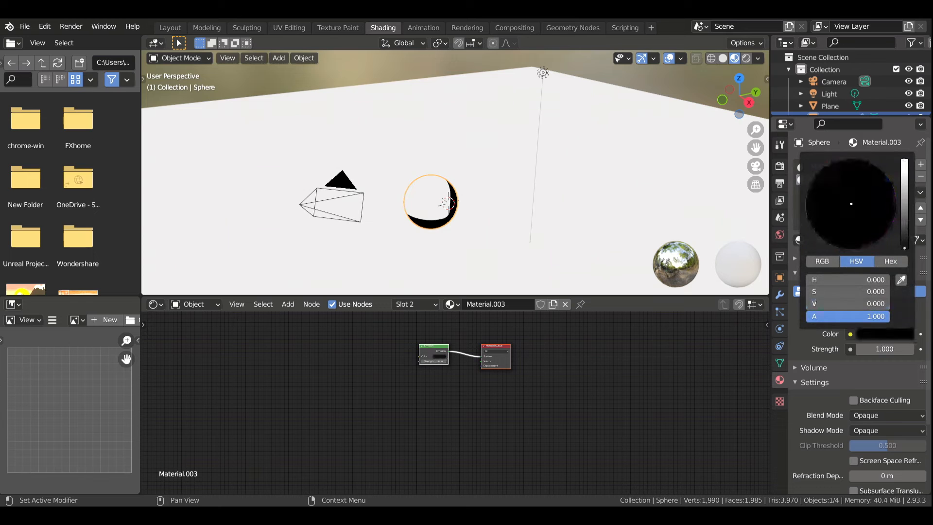
{"action": "left_click", "coordinate": [854, 404]}
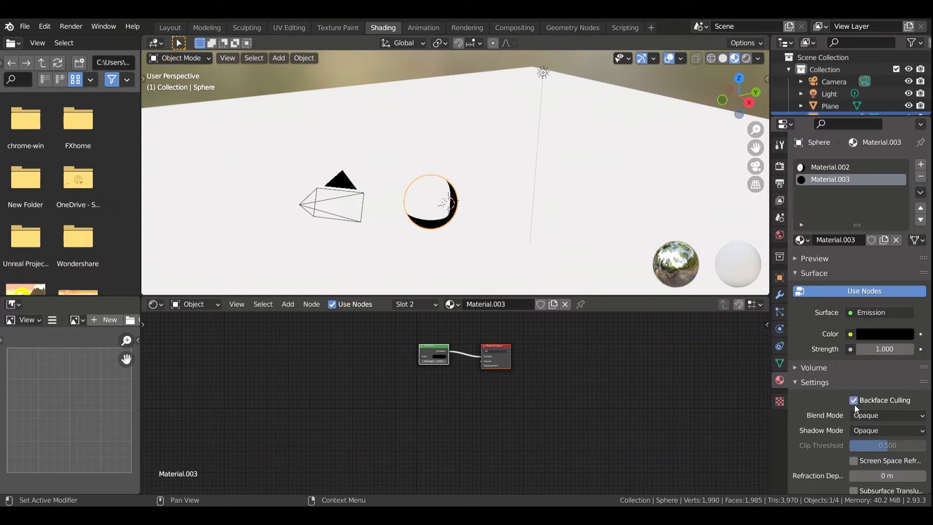
{"action": "scroll", "coordinate": [856, 449], "scroll_direction": "down", "scroll_amount": 4}
Add a Solidify modifier to the sphere and enable Flip and High Quality for its normals.
{"action": "left_click", "coordinate": [780, 294]}
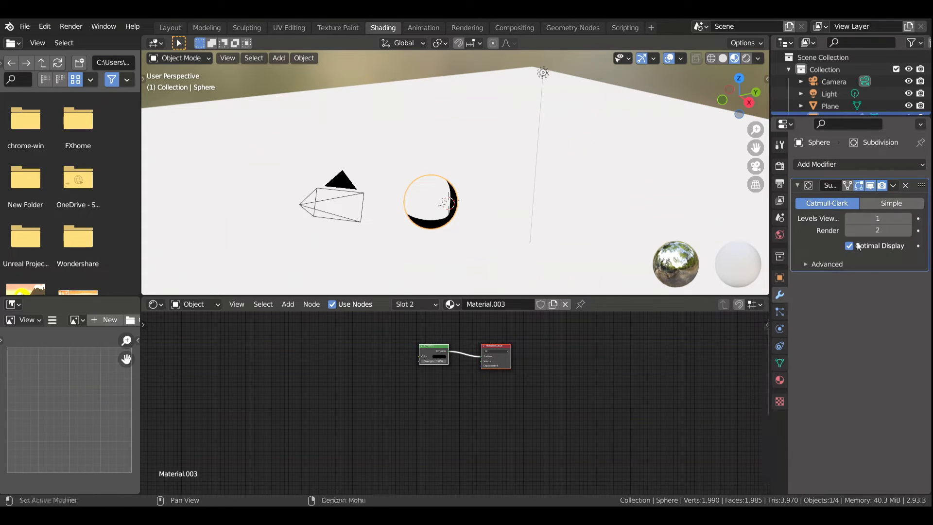
{"action": "left_click", "coordinate": [850, 165]}
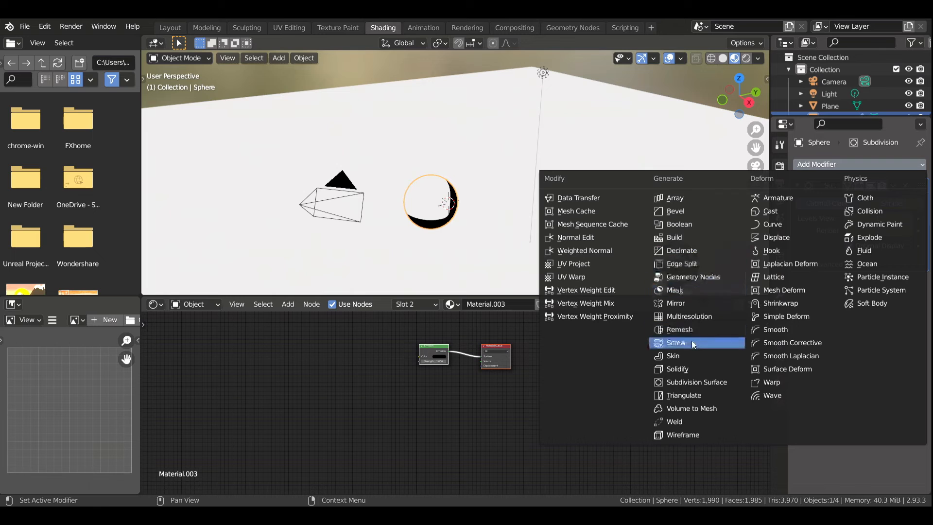
{"action": "left_click", "coordinate": [684, 371]}
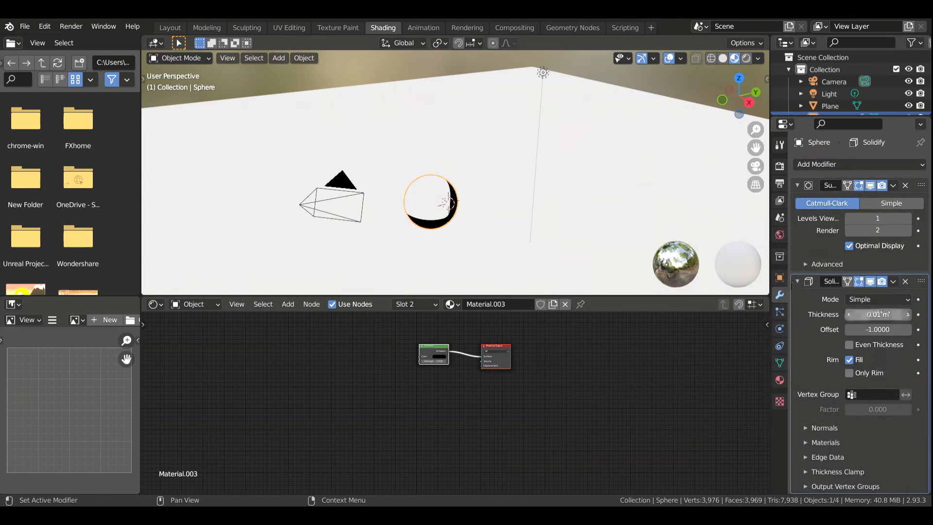
{"action": "left_click", "coordinate": [854, 430]}
{"action": "left_click", "coordinate": [856, 445]}
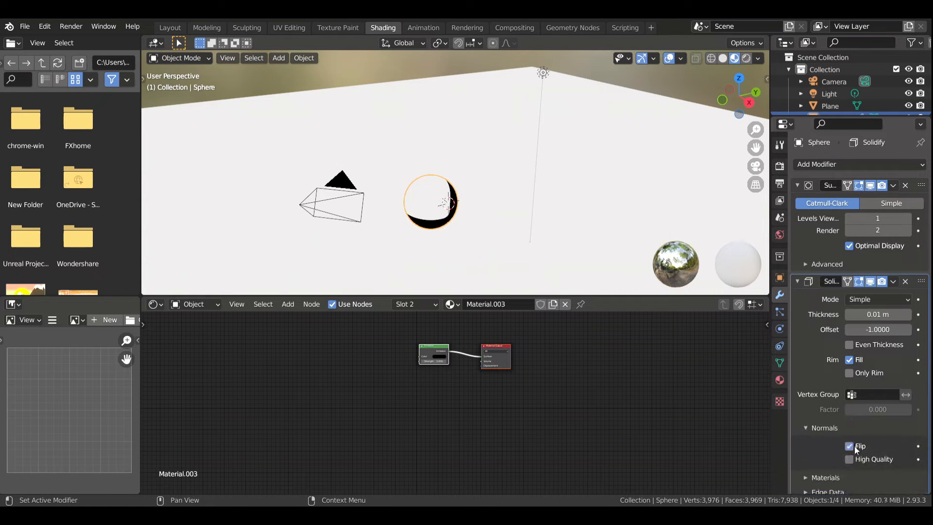
Set the Solidify modifier's Material Offset to 1 and its Thickness to -0.02 m.
{"action": "scroll", "coordinate": [854, 460], "scroll_direction": "down", "scroll_amount": 2}
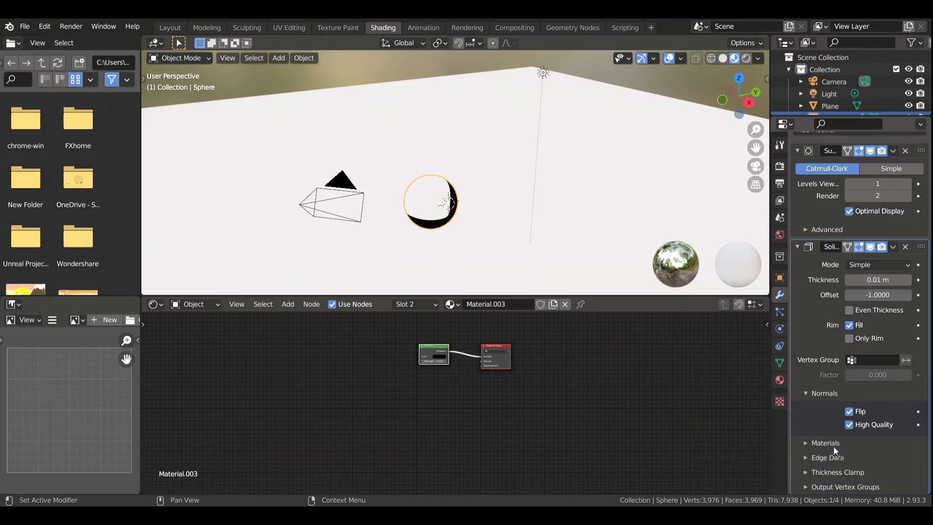
{"action": "left_click", "coordinate": [833, 446]}
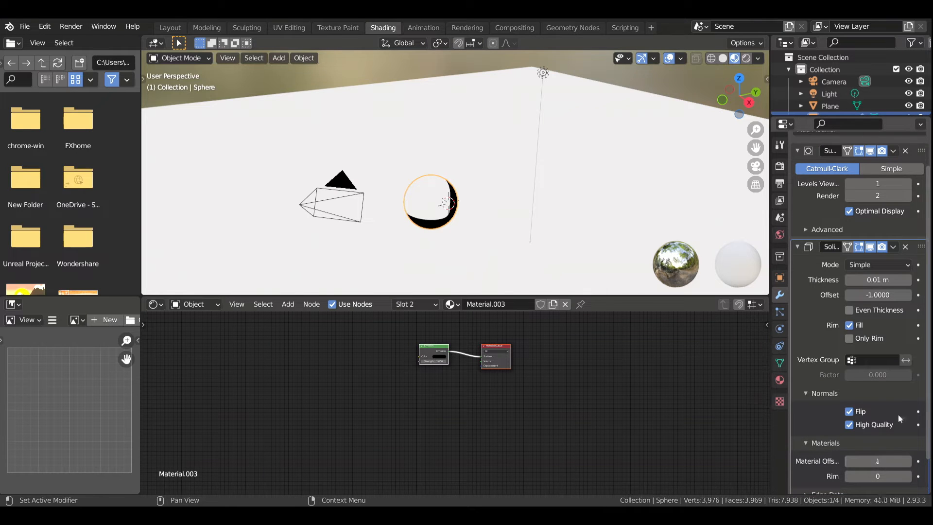
{"action": "scroll", "coordinate": [898, 414], "scroll_direction": "up", "scroll_amount": 2}
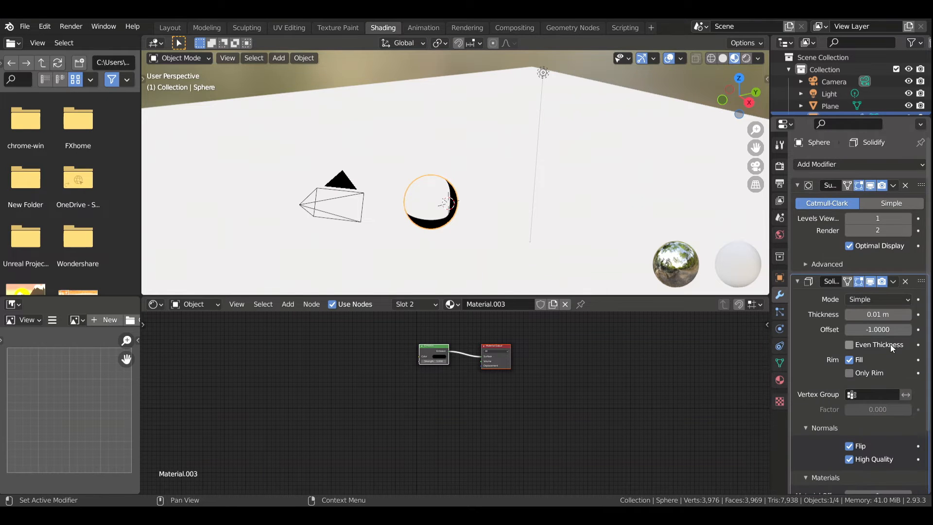
{"action": "left_click", "coordinate": [849, 314]}
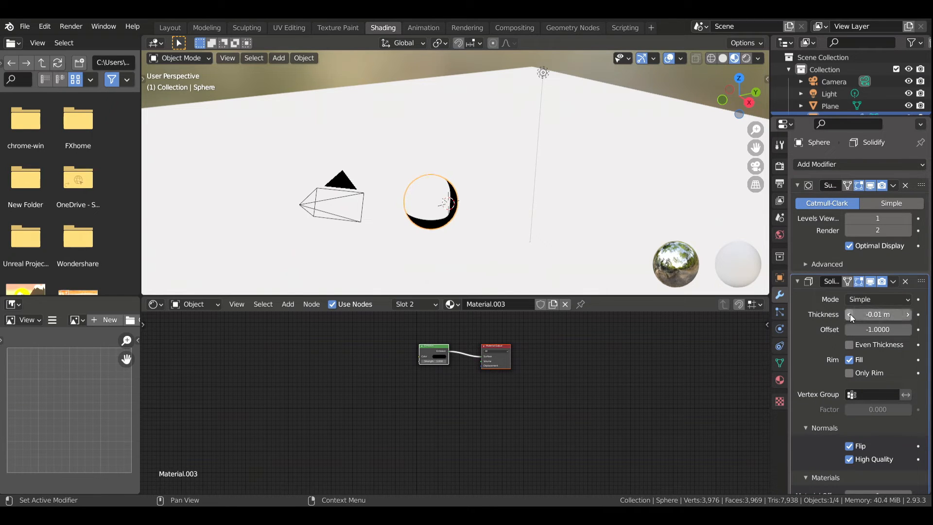
{"action": "left_click", "coordinate": [849, 315]}
Display the viewport in Rendered shading and change the scene light's type to Sun.
{"action": "key", "text": "z"}
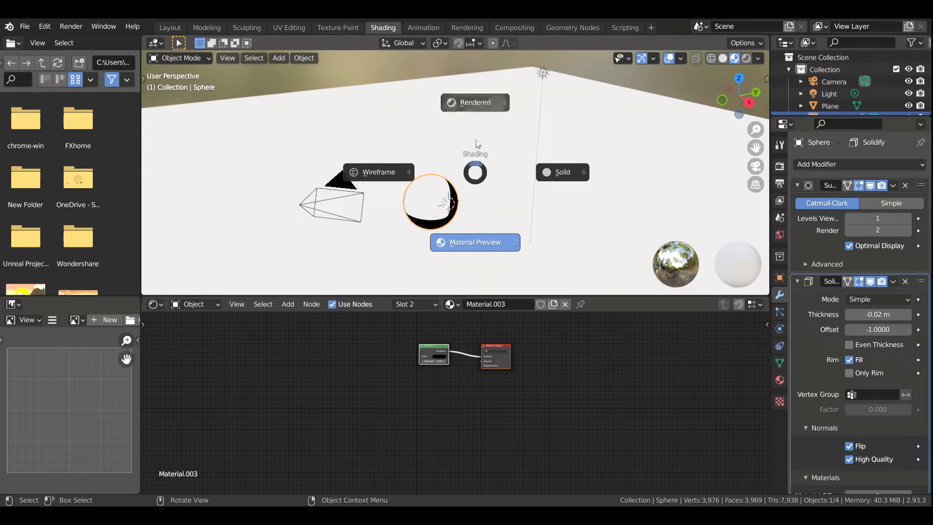
{"action": "left_click", "coordinate": [473, 122]}
{"action": "left_click", "coordinate": [543, 73]}
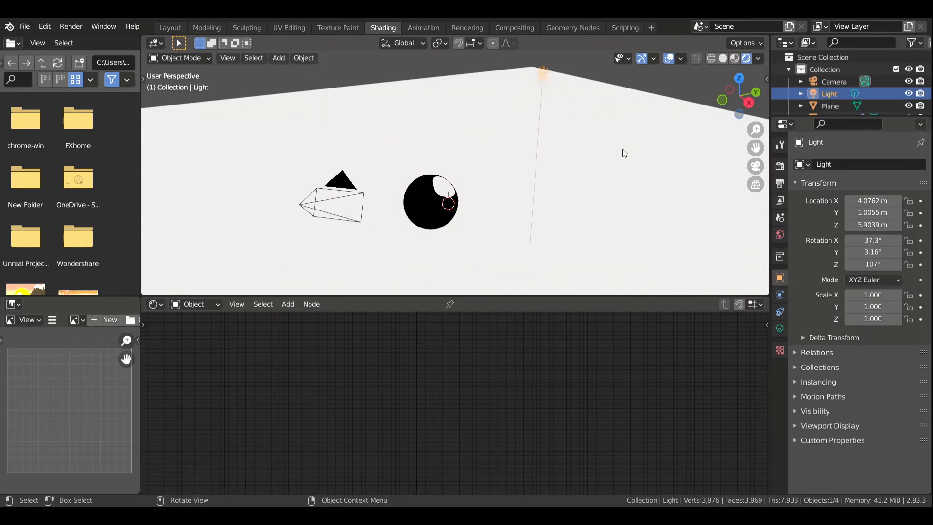
{"action": "left_click", "coordinate": [779, 325]}
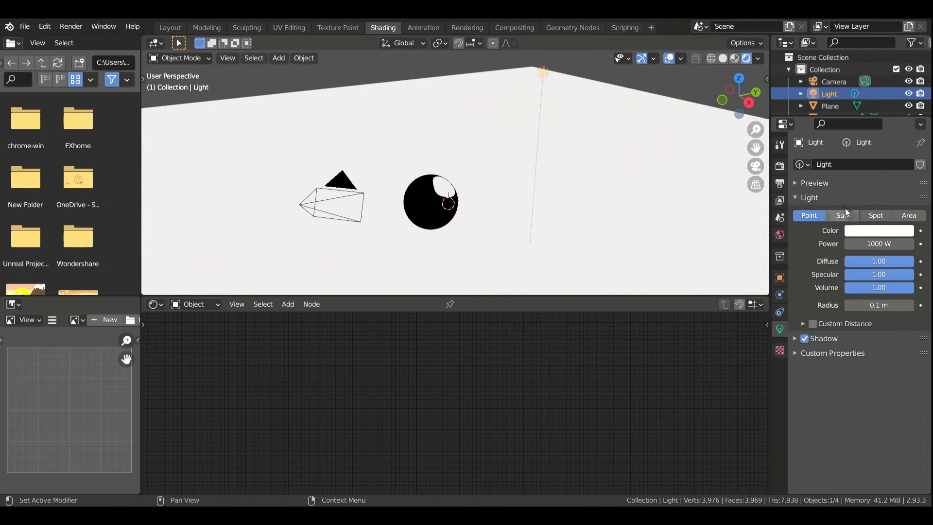
{"action": "left_click", "coordinate": [846, 214]}
{"action": "scroll", "coordinate": [440, 206], "scroll_direction": "up", "scroll_amount": 5}
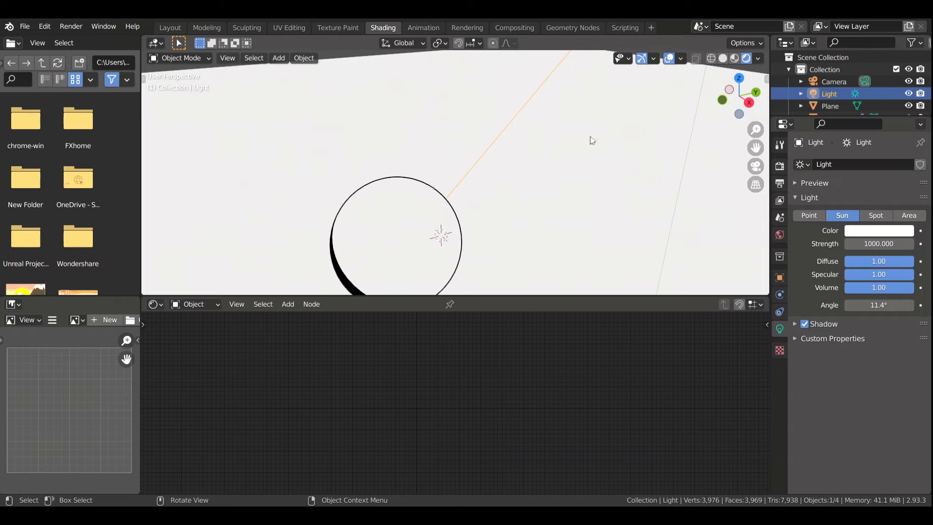
Look through the camera and scale the sphere down to about 0.4 of its size.
{"action": "left_click", "coordinate": [756, 166]}
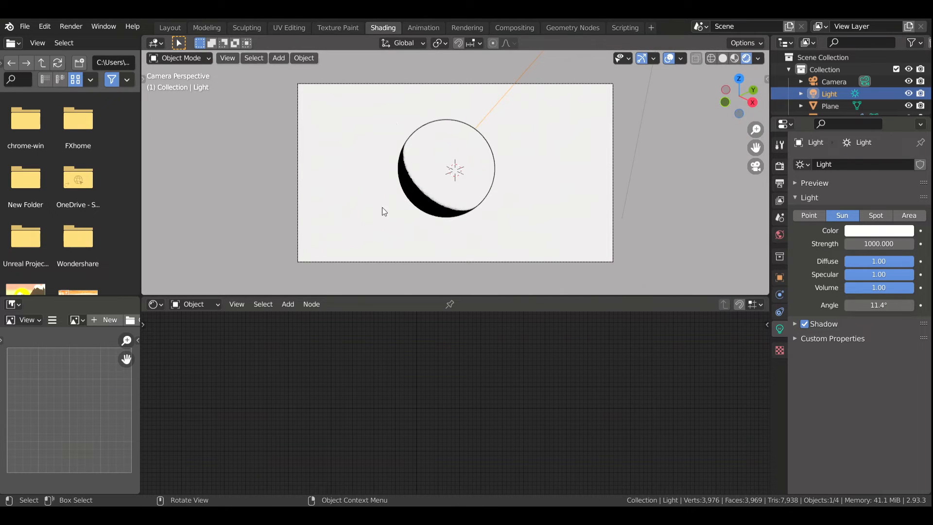
{"action": "left_click", "coordinate": [454, 187]}
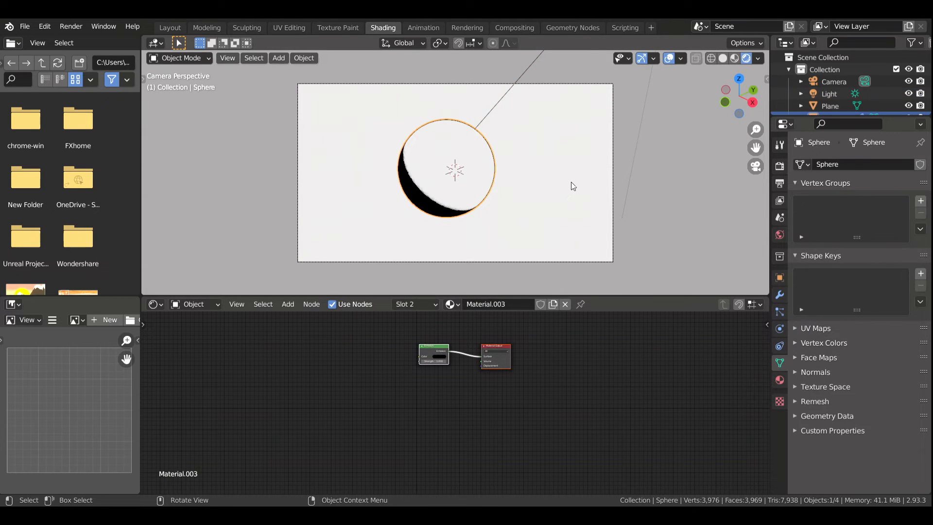
{"action": "key", "text": "s"}
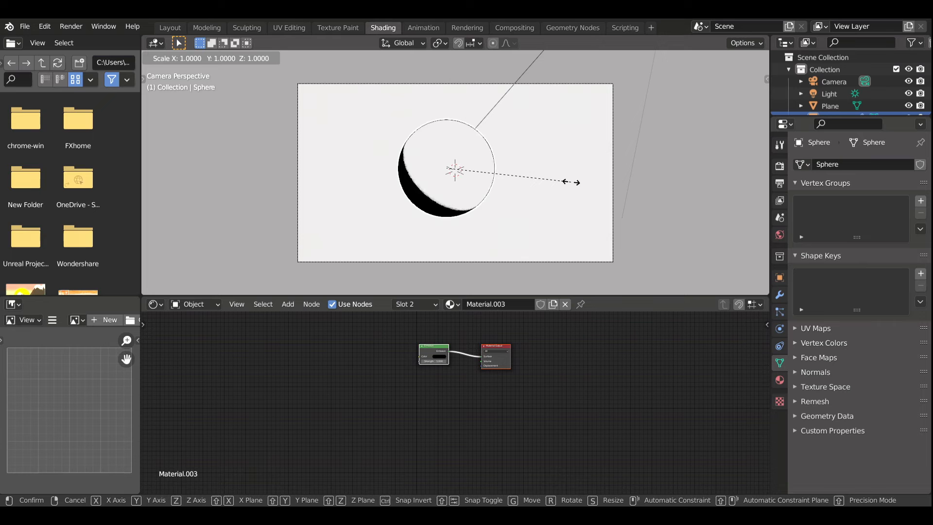
{"action": "left_click", "coordinate": [577, 182]}
{"action": "scroll", "coordinate": [341, 122], "scroll_direction": "up", "scroll_amount": 5}
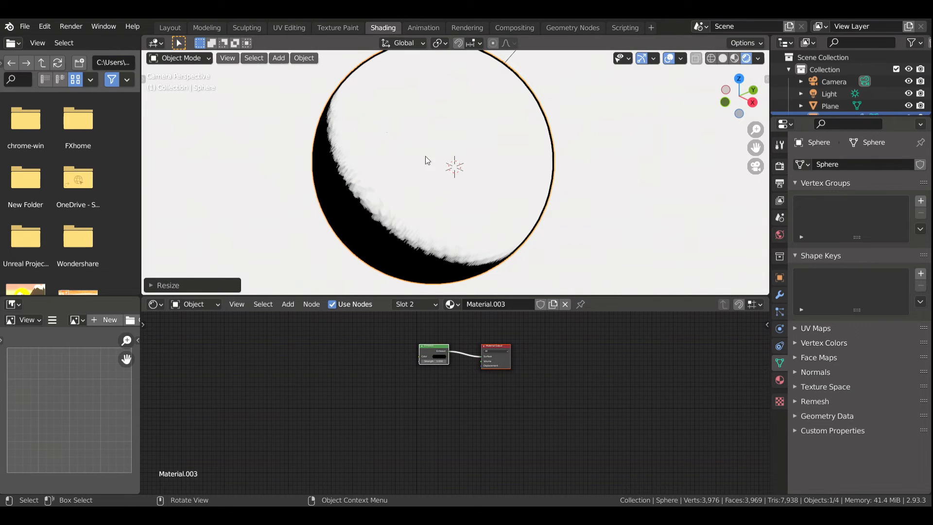
{"action": "scroll", "coordinate": [416, 183], "scroll_direction": "down", "scroll_amount": 5}
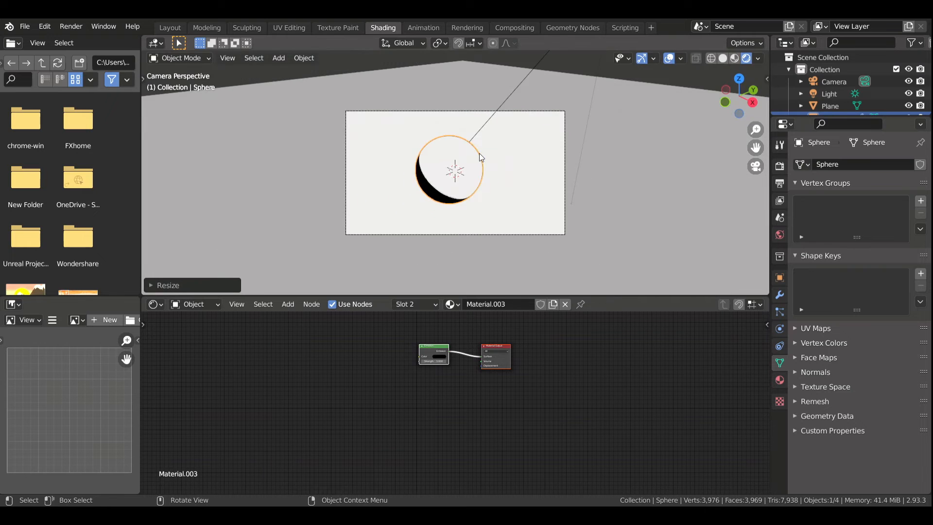
{"action": "scroll", "coordinate": [480, 156], "scroll_direction": "up", "scroll_amount": 5}
{"action": "scroll", "coordinate": [564, 175], "scroll_direction": "up", "scroll_amount": 1}
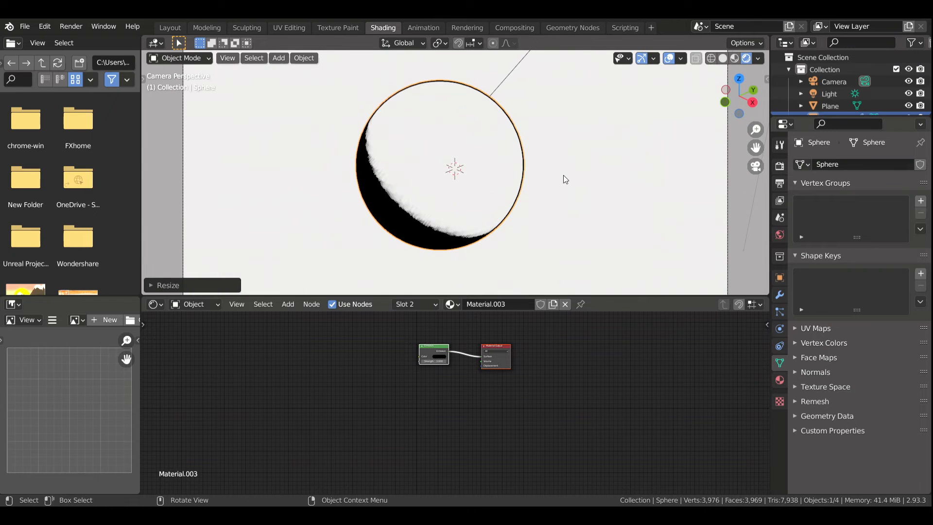
{"action": "key", "text": "s"}
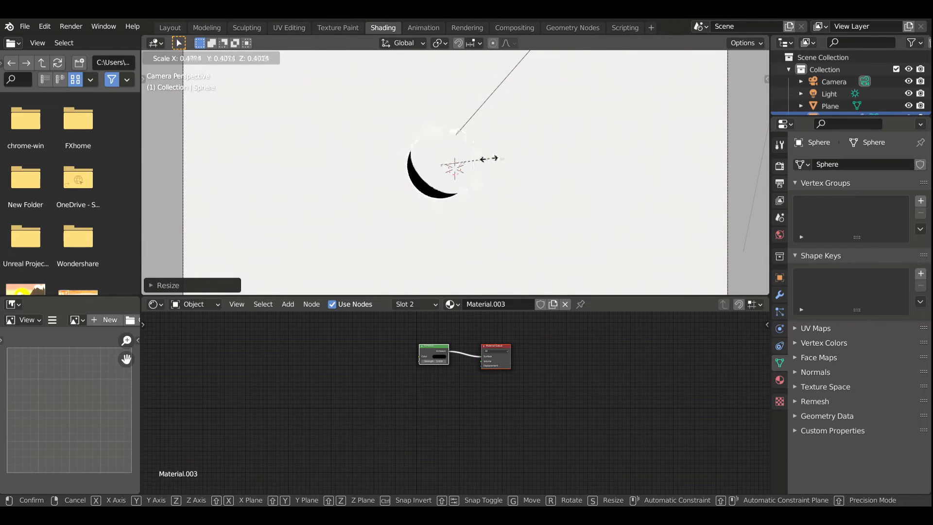
{"action": "left_click", "coordinate": [491, 175]}
{"action": "scroll", "coordinate": [471, 170], "scroll_direction": "up", "scroll_amount": 5}
{"action": "scroll", "coordinate": [472, 174], "scroll_direction": "down", "scroll_amount": 8}
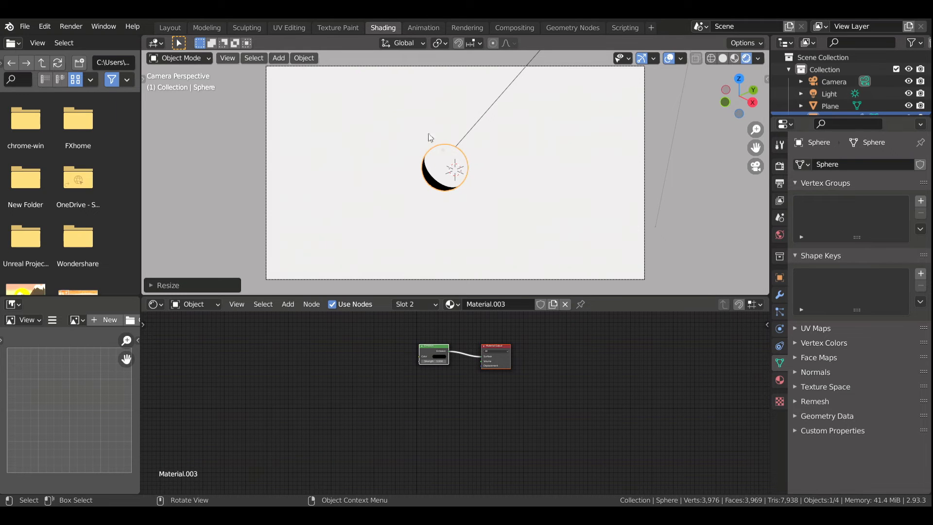
Enable Auto Smooth at 30° in the plane's Normals settings.
{"action": "left_click", "coordinate": [780, 379]}
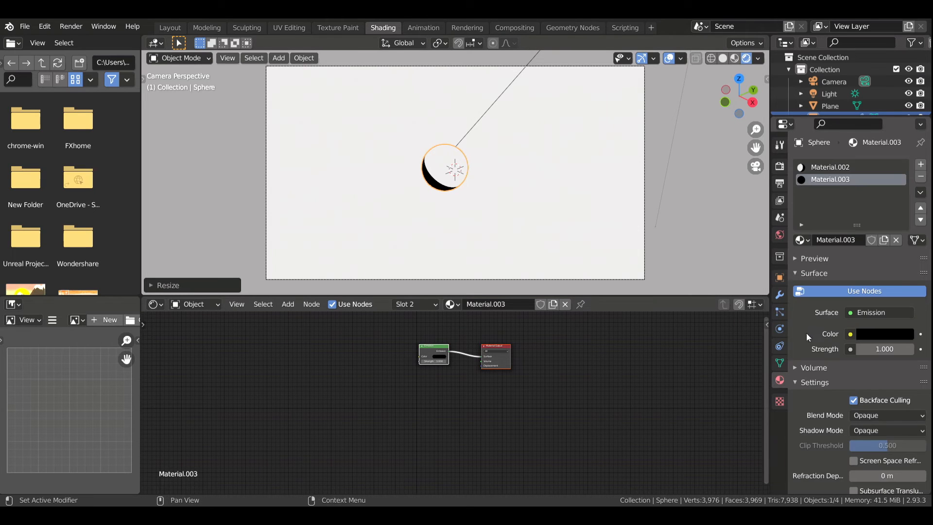
{"action": "left_click", "coordinate": [431, 163]}
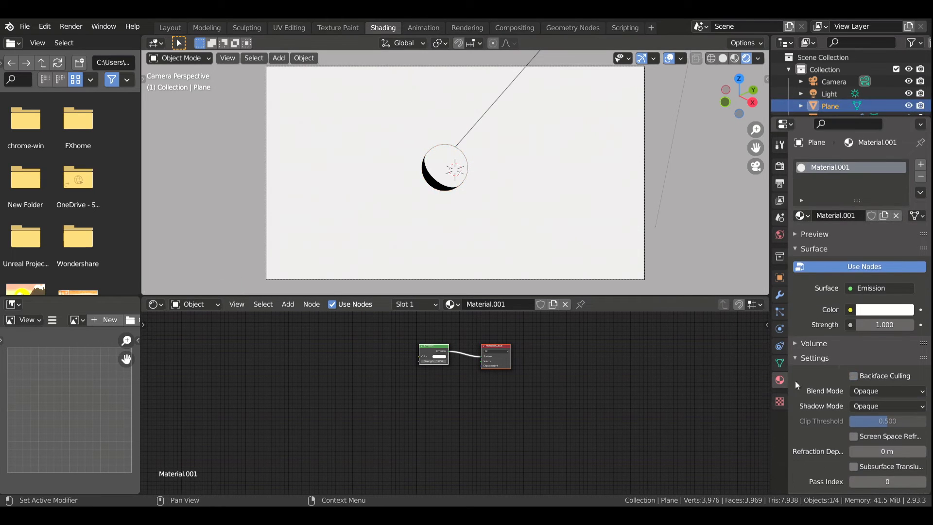
{"action": "left_click", "coordinate": [780, 362]}
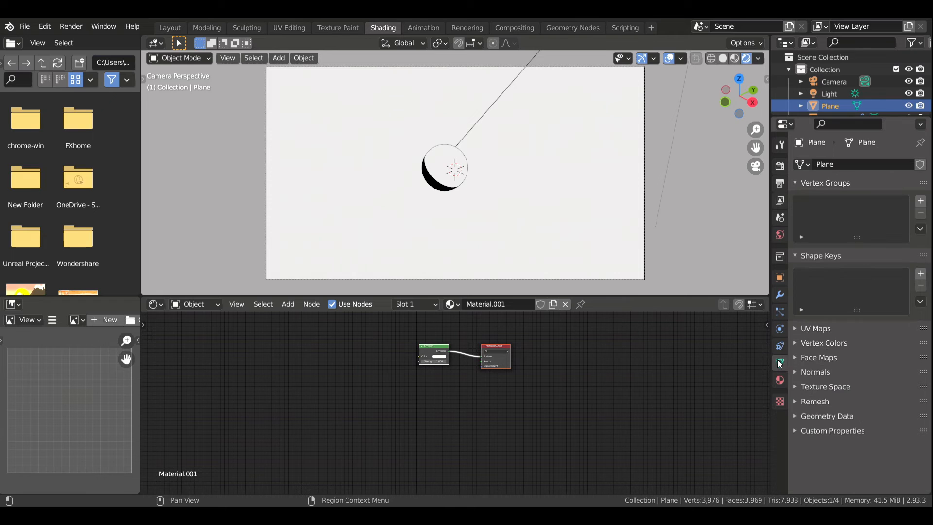
{"action": "left_click", "coordinate": [799, 373]}
{"action": "left_click", "coordinate": [848, 390]}
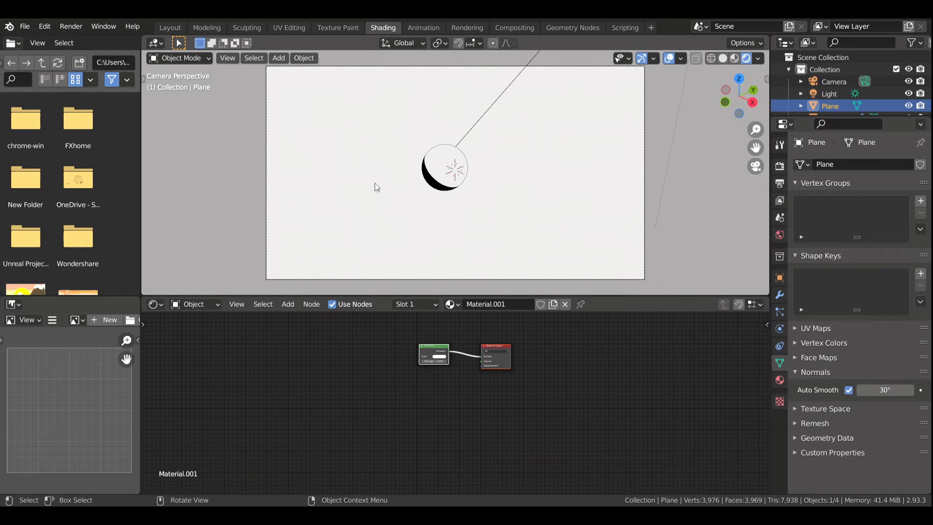
In the sphere's first material, Material.002, recolor the ColorRamp's black stop to light grey.
{"action": "left_click", "coordinate": [779, 380]}
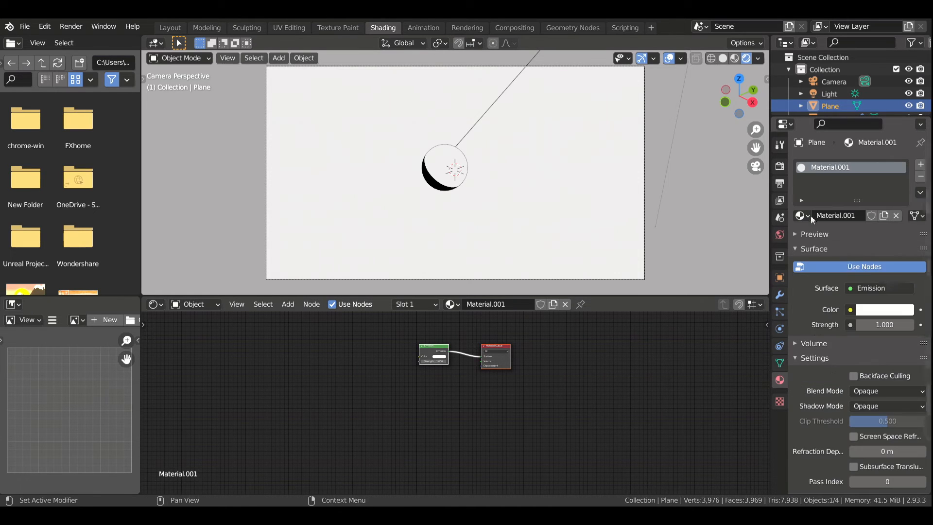
{"action": "left_click", "coordinate": [445, 167]}
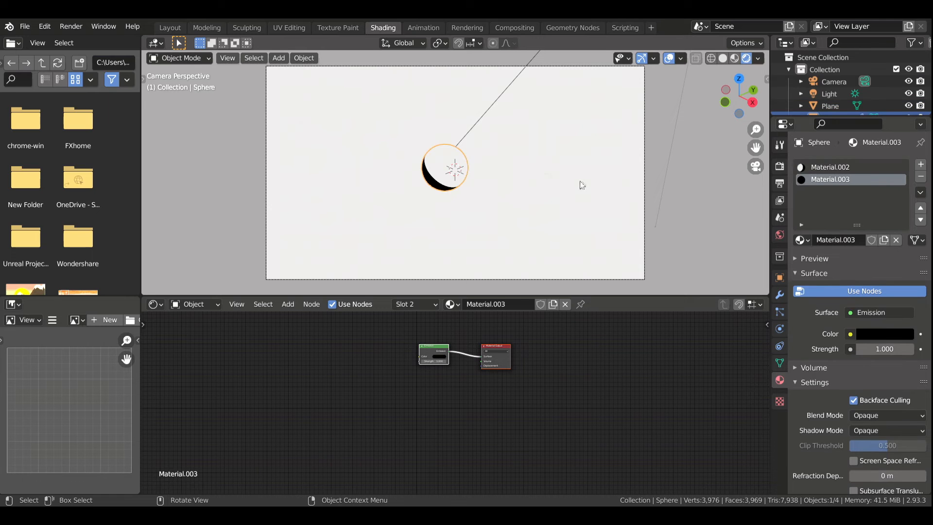
{"action": "left_click", "coordinate": [818, 168]}
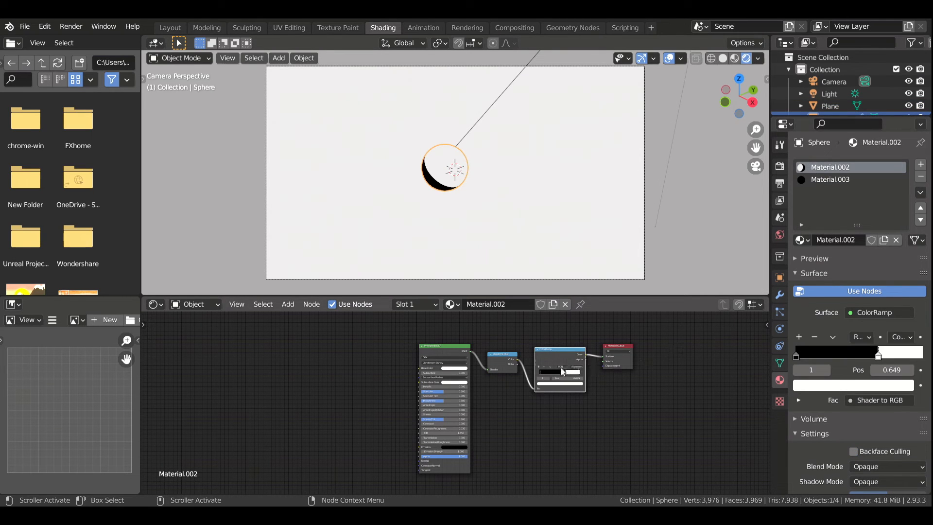
{"action": "left_click", "coordinate": [541, 372]}
{"action": "left_click", "coordinate": [553, 382]}
{"action": "left_click_drag", "start_coordinate": [555, 372], "coordinate": [563, 372]}
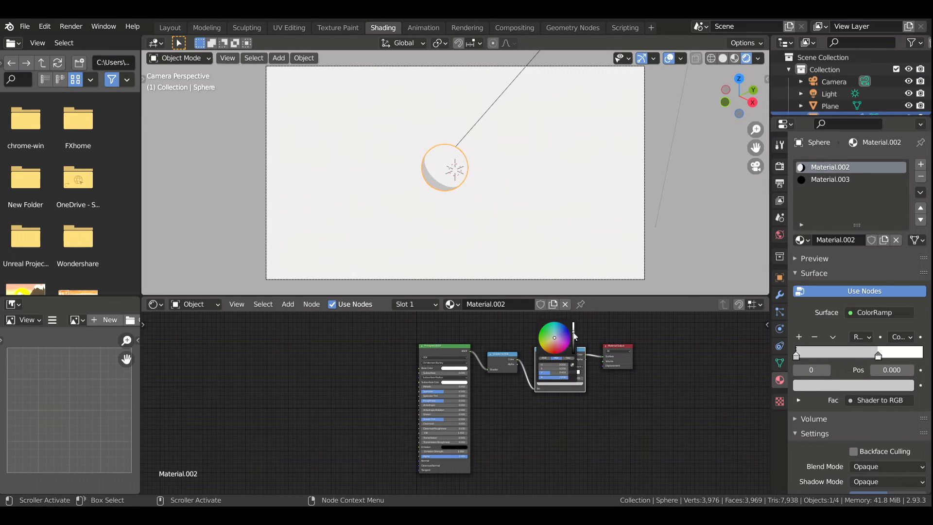
Move the ColorRamp's white stop to position 0.587 and recolor it bright red.
{"action": "left_click", "coordinate": [569, 373]}
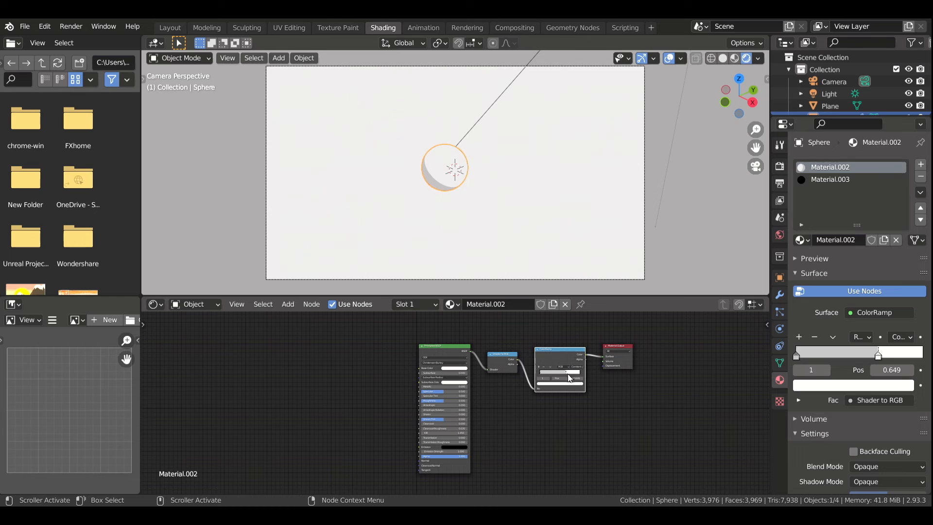
{"action": "left_click_drag", "start_coordinate": [566, 371], "coordinate": [564, 371]}
{"action": "left_click", "coordinate": [571, 386]}
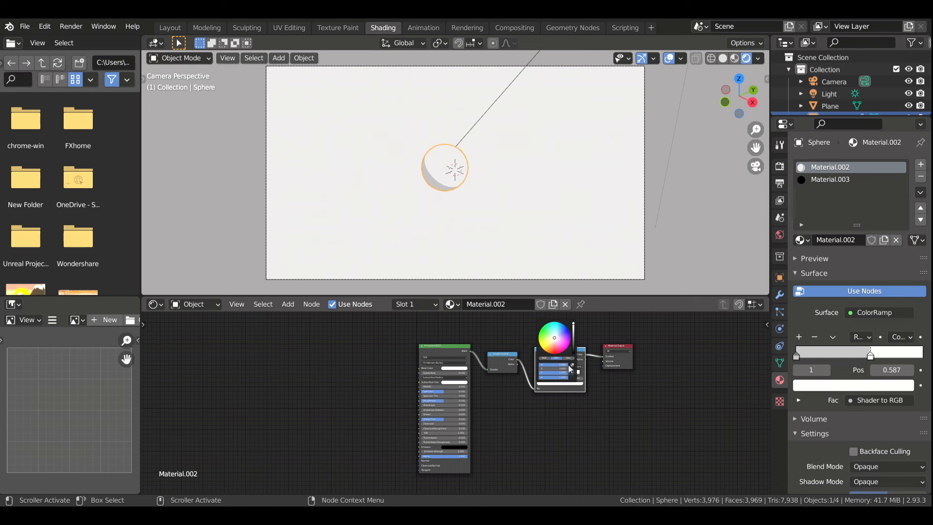
{"action": "left_click_drag", "start_coordinate": [553, 369], "coordinate": [568, 369]}
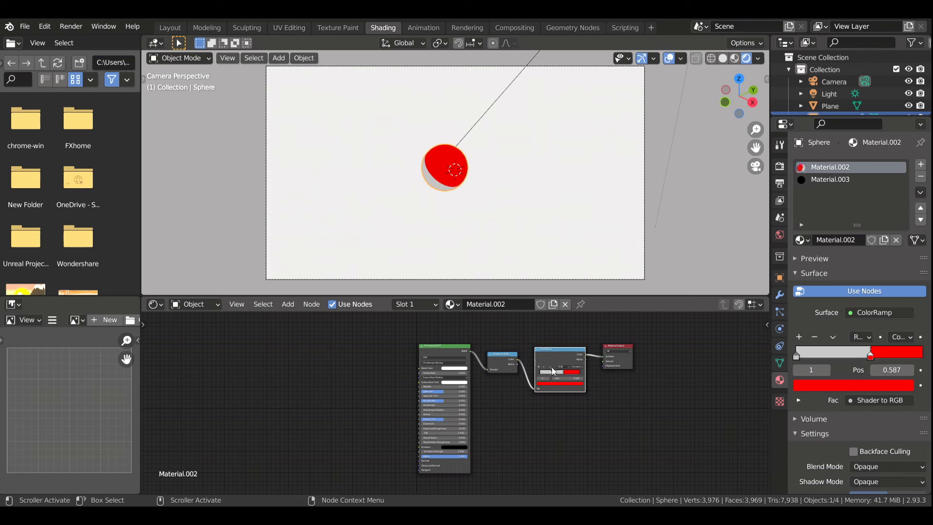
Recolor the ColorRamp's light grey first stop to a darker red for the sphere's shadow area.
{"action": "left_click", "coordinate": [547, 372]}
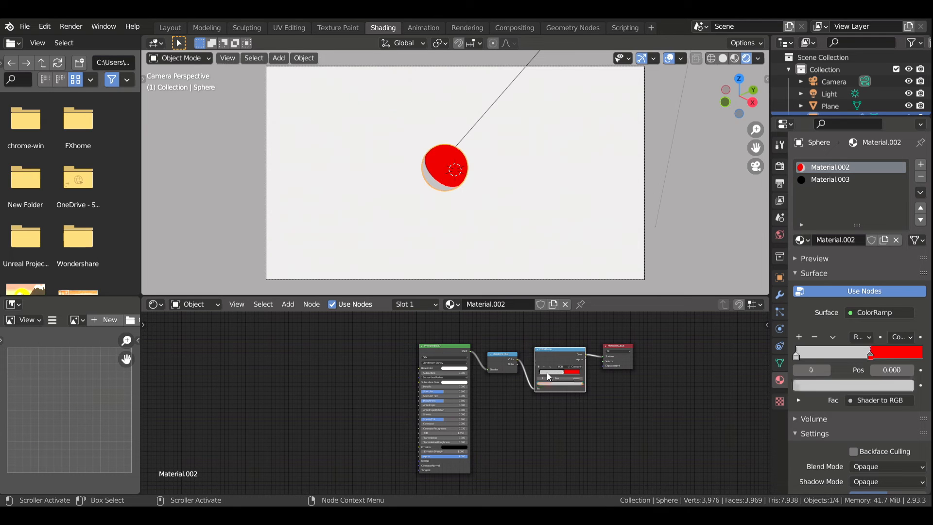
{"action": "left_click", "coordinate": [553, 381]}
{"action": "left_click_drag", "start_coordinate": [553, 369], "coordinate": [570, 373]}
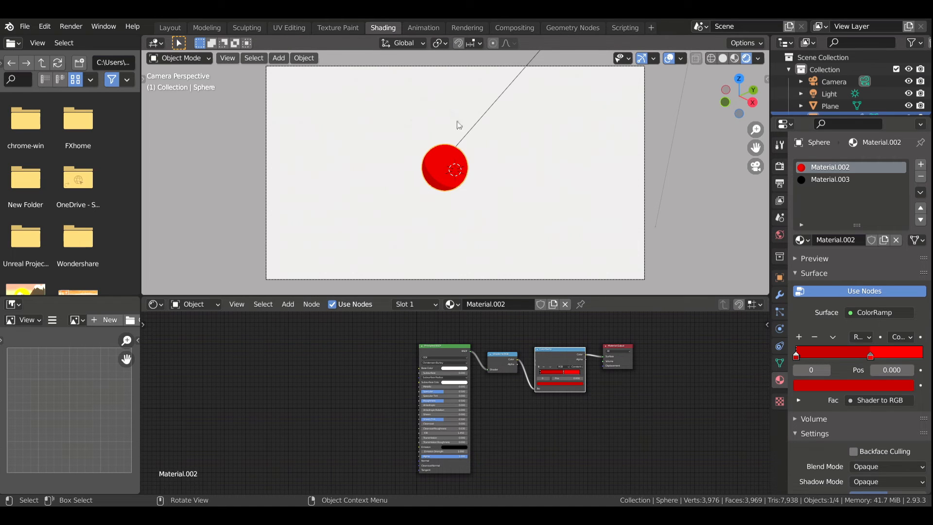
{"action": "scroll", "coordinate": [443, 158], "scroll_direction": "up", "scroll_amount": 3}
{"action": "scroll", "coordinate": [444, 162], "scroll_direction": "down", "scroll_amount": 3}
Enable Ambient Occlusion and Bloom in the scene's Eevee render settings.
{"action": "left_click", "coordinate": [779, 166]}
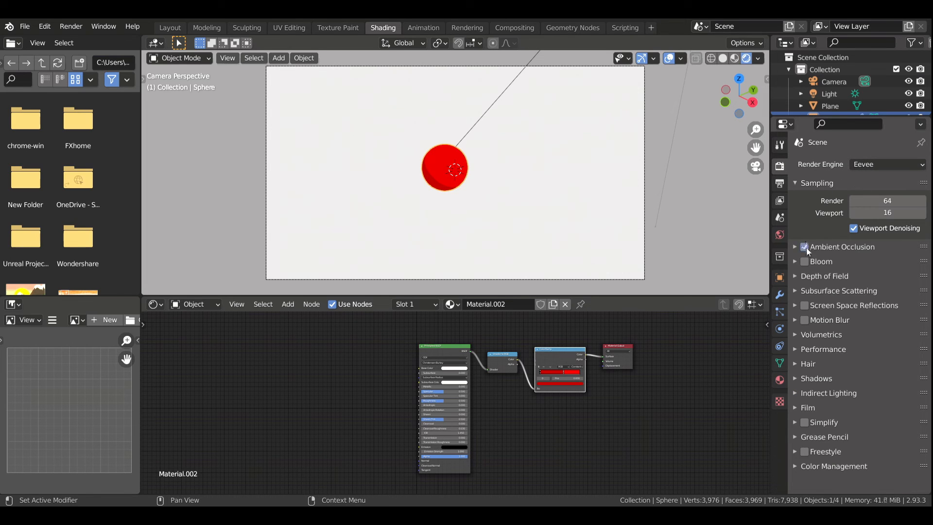
{"action": "left_click", "coordinate": [805, 262]}
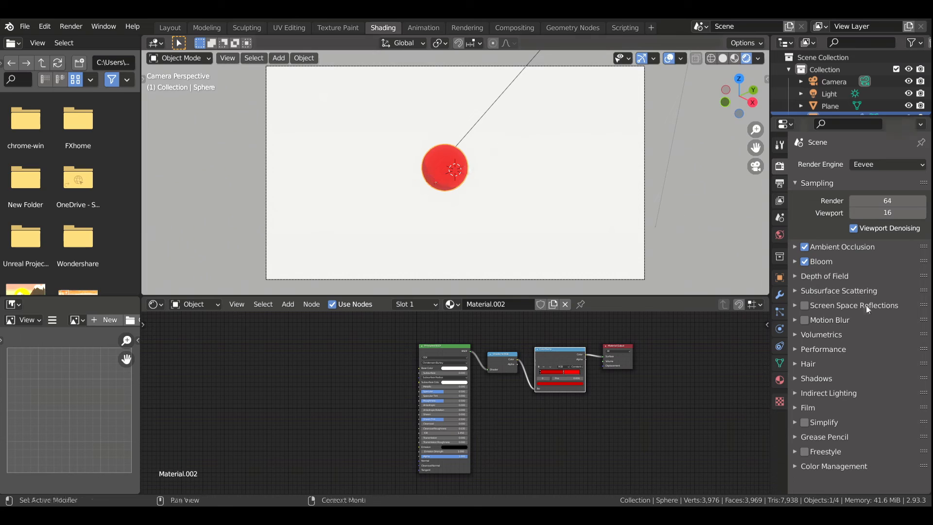
Enable Screen Space Reflections in the Eevee render settings and expand the Shadows settings.
{"action": "left_click", "coordinate": [806, 305]}
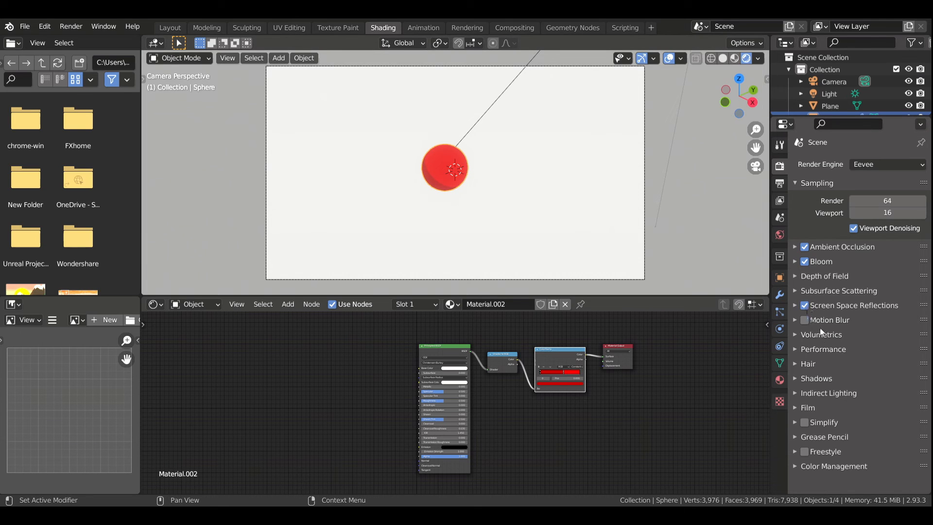
{"action": "left_click", "coordinate": [818, 381]}
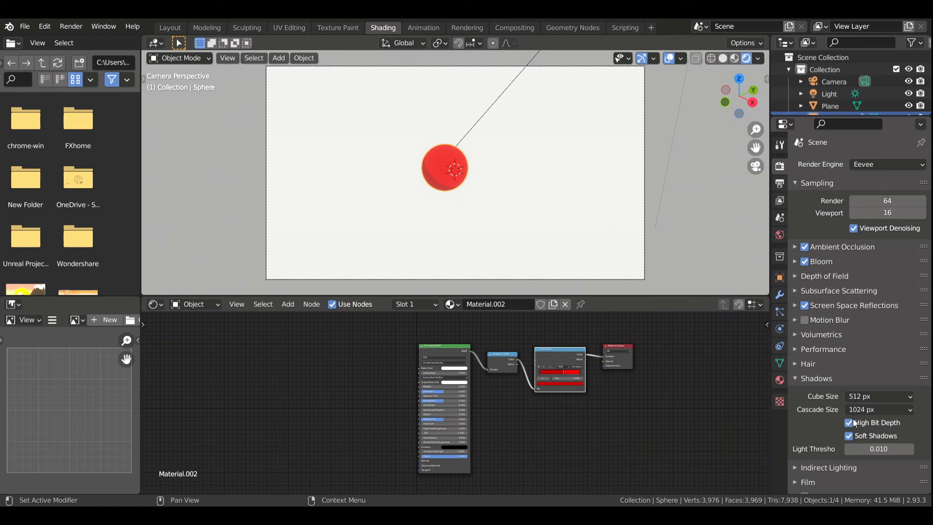
Move the white plane slightly upward along the Z axis, keeping it beneath the red sphere.
{"action": "left_click_drag", "start_coordinate": [716, 91], "coordinate": [729, 102]}
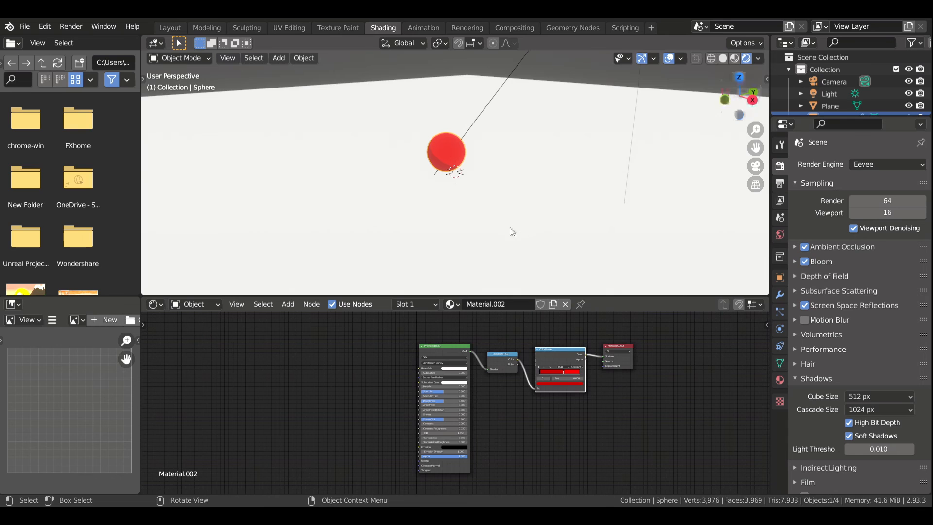
{"action": "left_click", "coordinate": [508, 228]}
{"action": "key", "text": "g"}
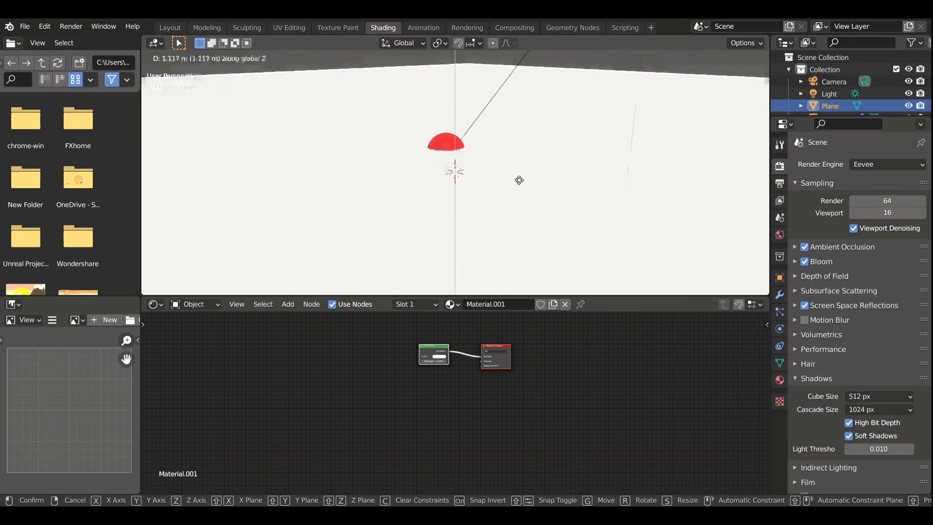
{"action": "left_click", "coordinate": [525, 213]}
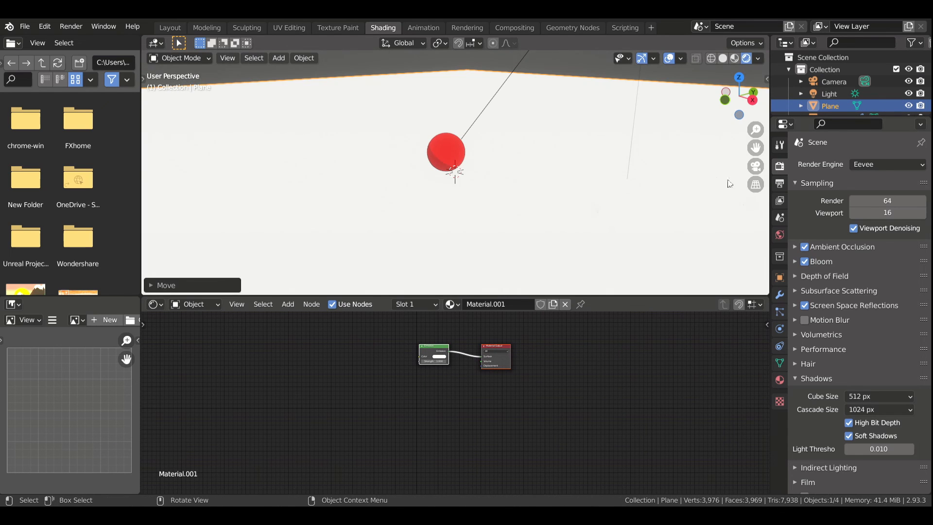
Try a shadow Cube Size of 4096 px while viewing the sphere up close through the camera, and undo it.
{"action": "left_click", "coordinate": [754, 168]}
{"action": "scroll", "coordinate": [603, 163], "scroll_direction": "up", "scroll_amount": 7}
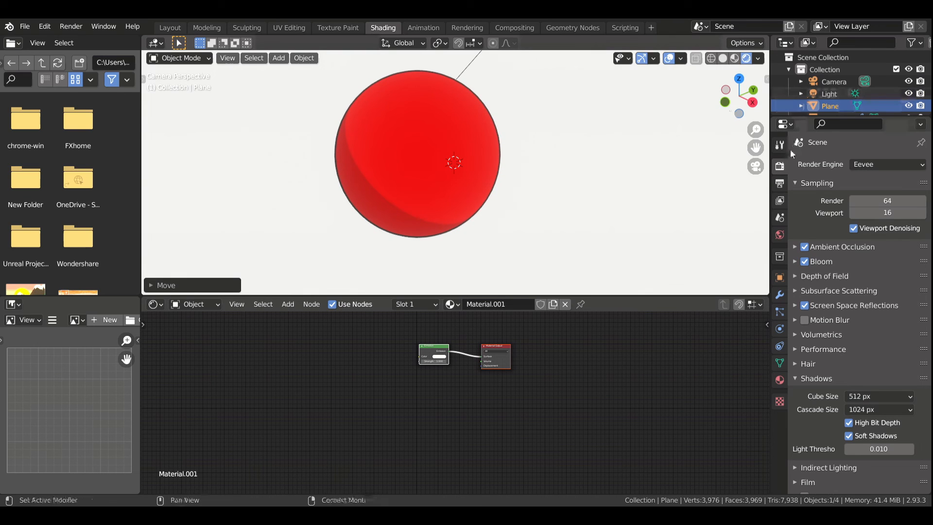
{"action": "left_click_drag", "start_coordinate": [756, 148], "coordinate": [826, 126]}
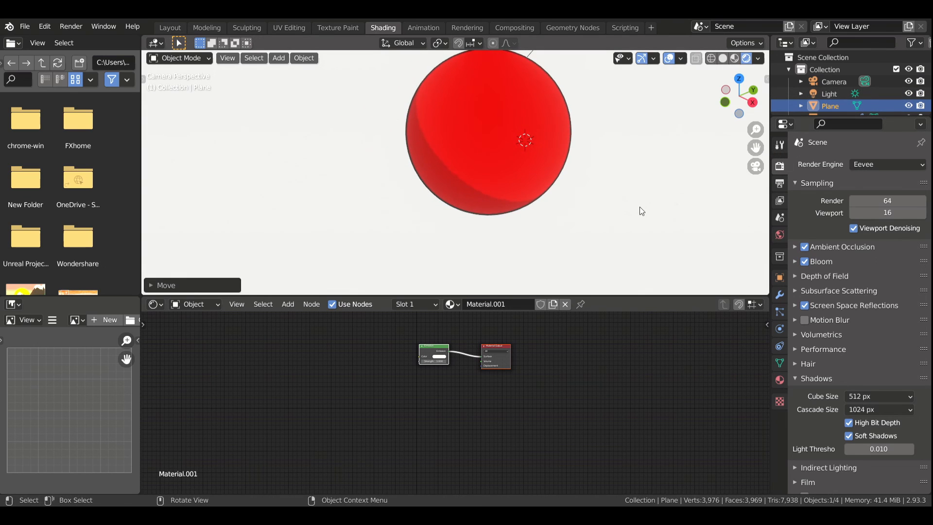
{"action": "left_click", "coordinate": [863, 397]}
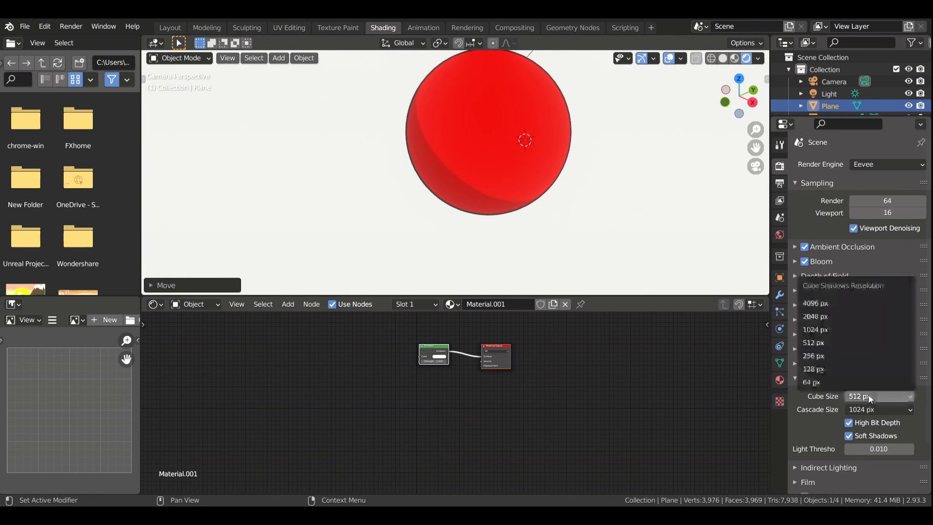
{"action": "left_click", "coordinate": [827, 305]}
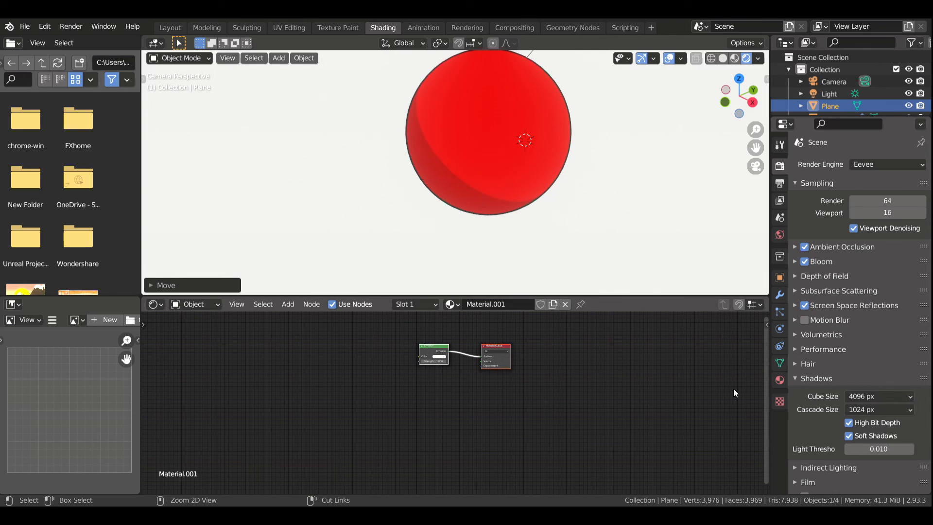
{"action": "key", "text": "ctrl+z"}
Try a shadow Cascade Size of 2048 px and undo it.
{"action": "scroll", "coordinate": [846, 441], "scroll_direction": "down", "scroll_amount": 3}
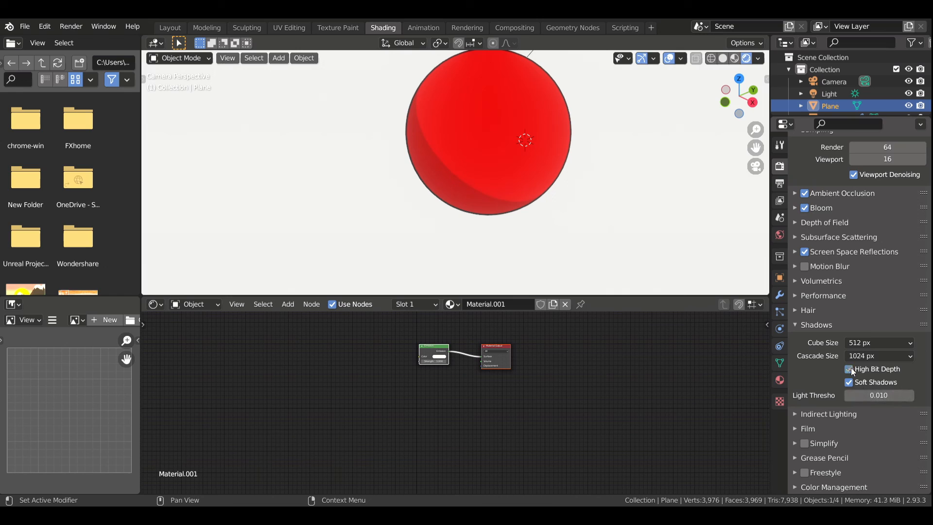
{"action": "left_click", "coordinate": [864, 355]}
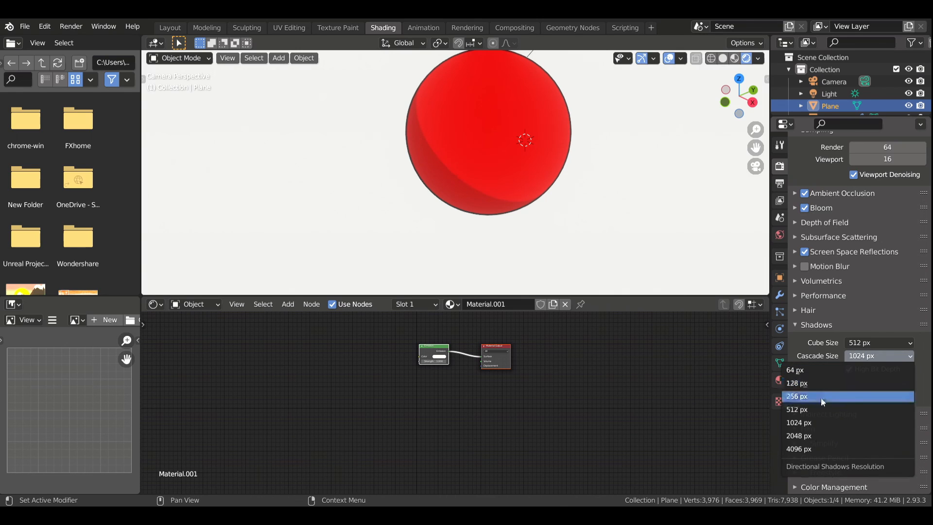
{"action": "left_click", "coordinate": [815, 440]}
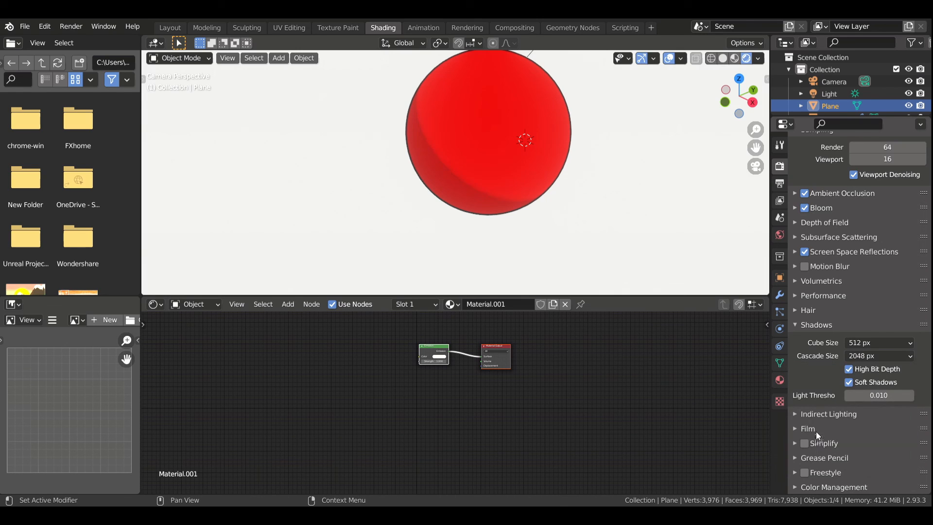
{"action": "key", "text": "ctrl+z"}
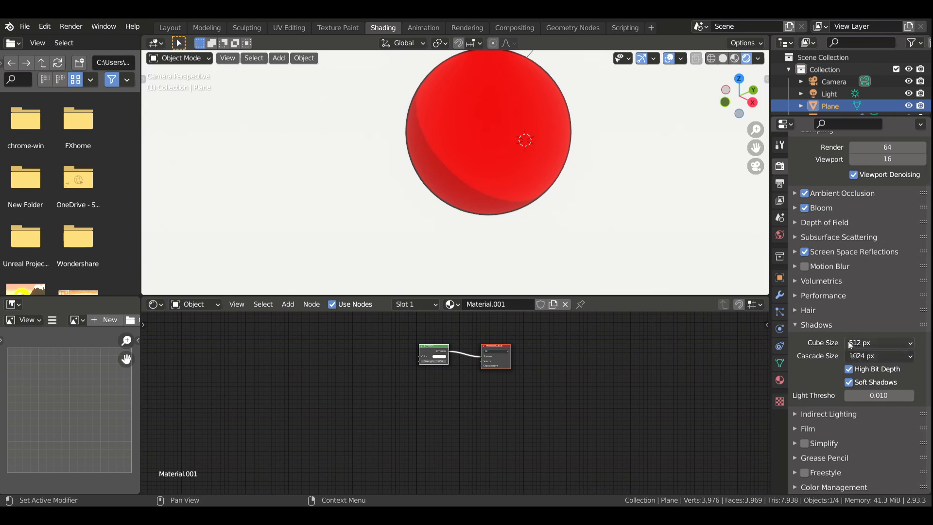
{"action": "scroll", "coordinate": [559, 152], "scroll_direction": "down", "scroll_amount": 5}
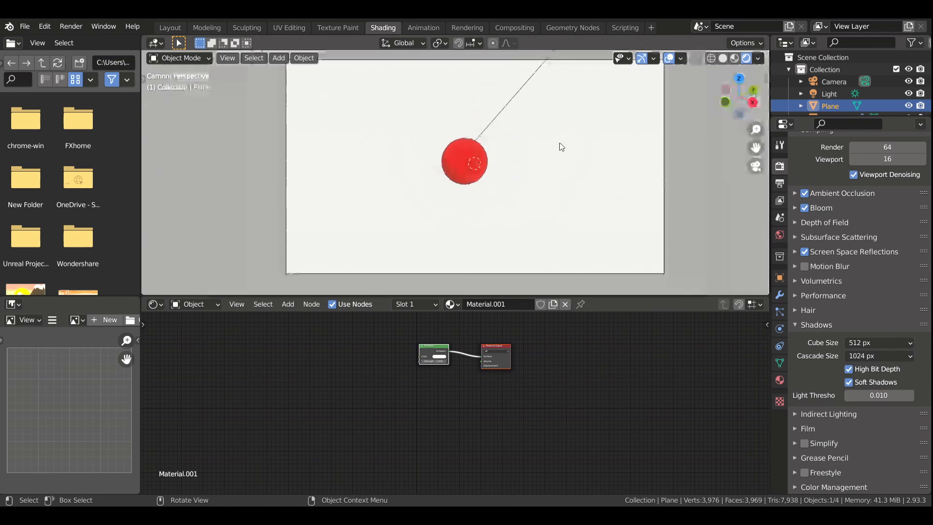
{"action": "scroll", "coordinate": [643, 156], "scroll_direction": "down", "scroll_amount": 2}
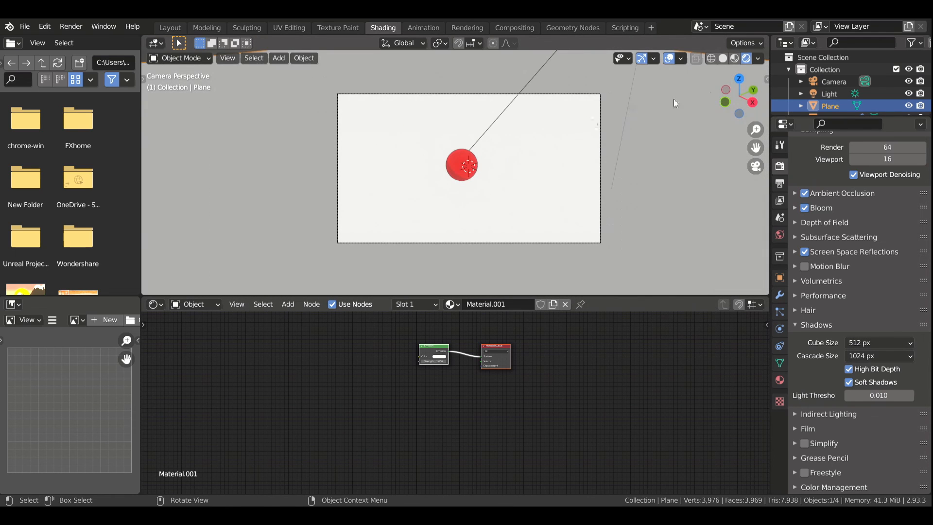
{"action": "left_click_drag", "start_coordinate": [733, 89], "coordinate": [595, 102]}
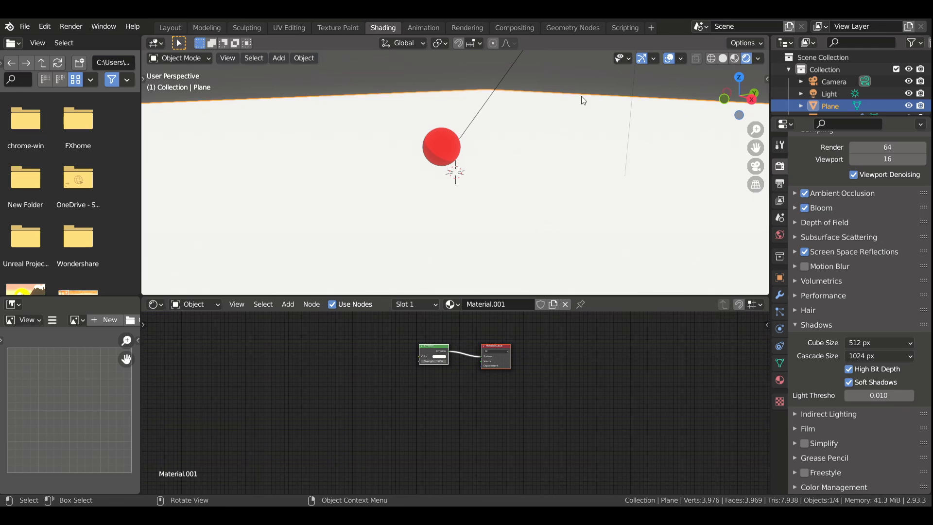
{"action": "scroll", "coordinate": [594, 98], "scroll_direction": "up", "scroll_amount": 2}
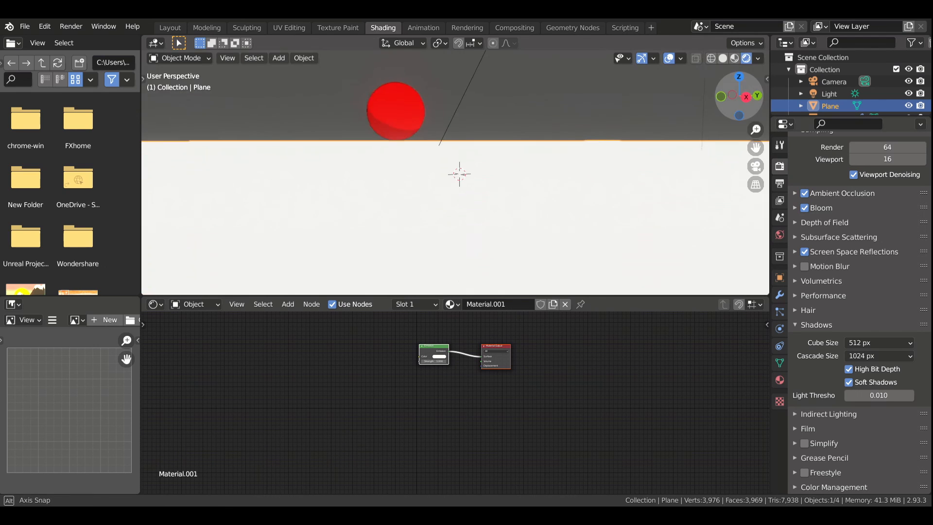